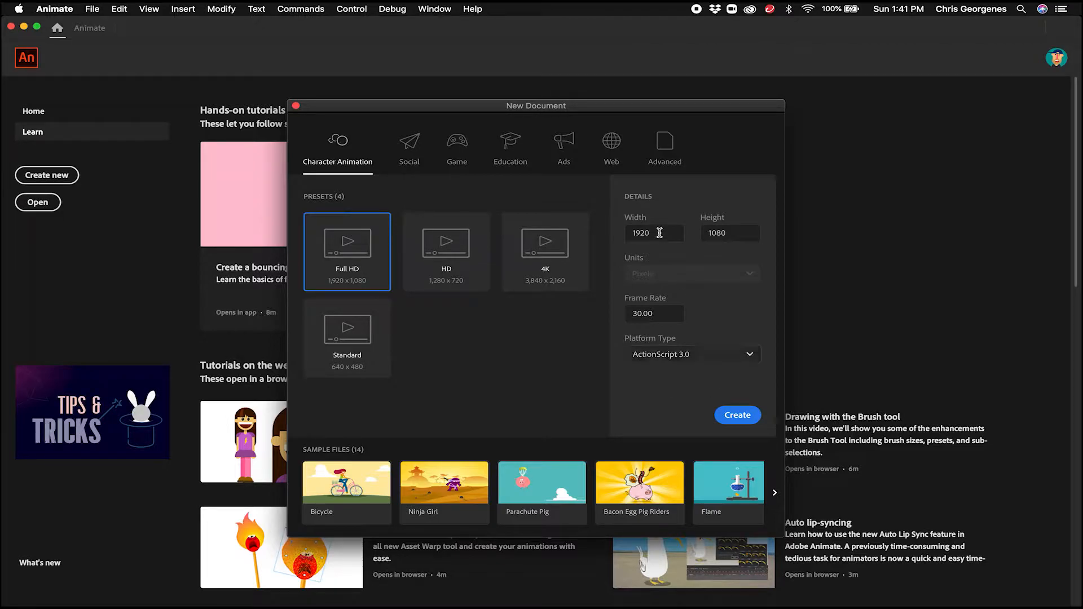
- Create a Full HD character animation document at 1920 x 1080 pixels, 30 fps, for ActionScript 3.0
left_click_drag(659, 233, 626, 232)
left_click(735, 232)
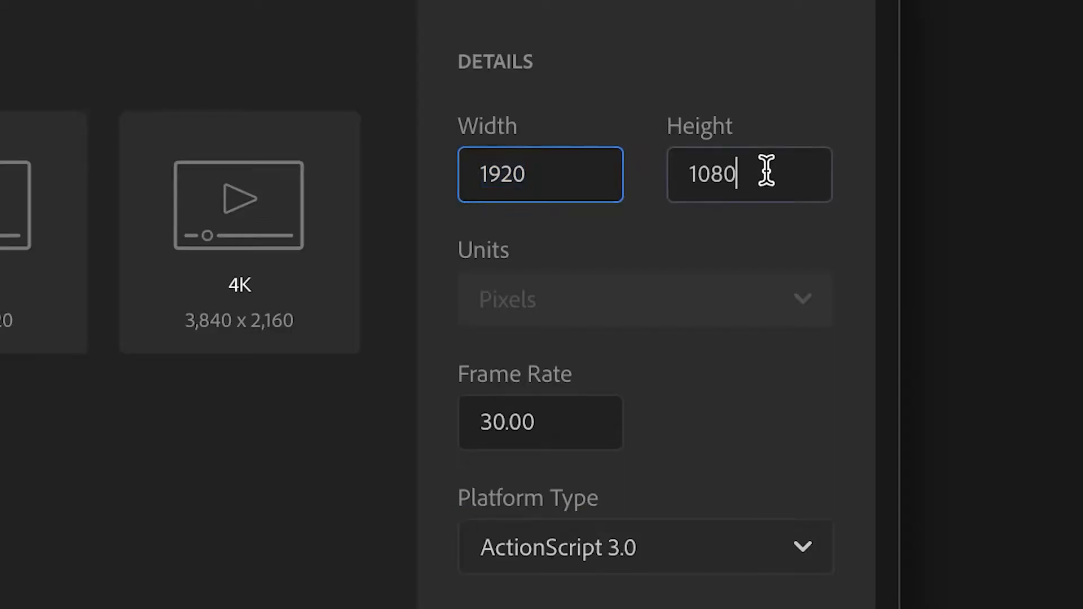
left_click_drag(766, 172, 661, 169)
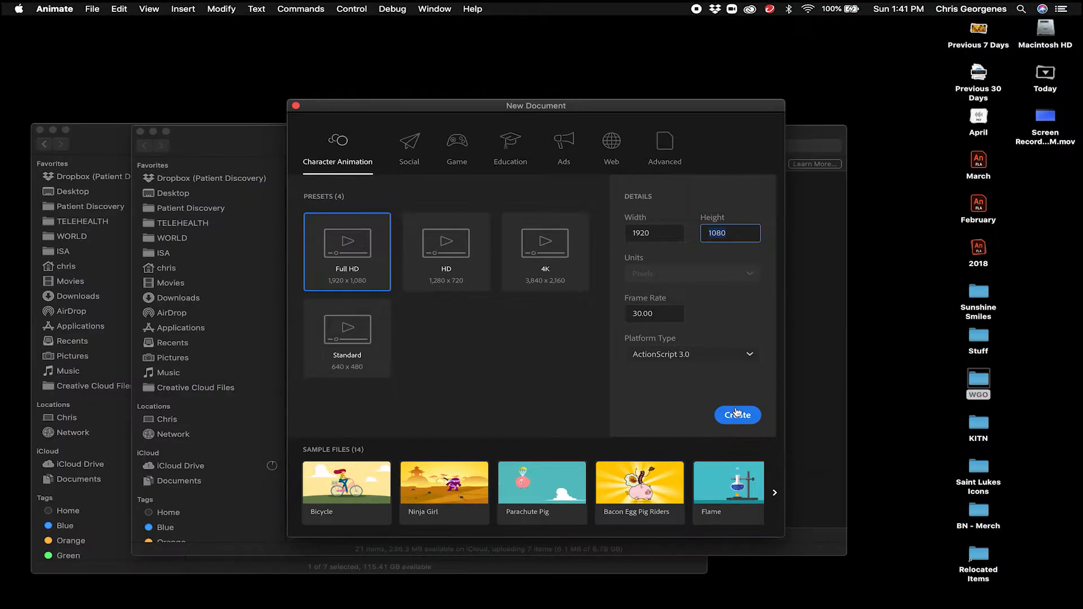
left_click(737, 415)
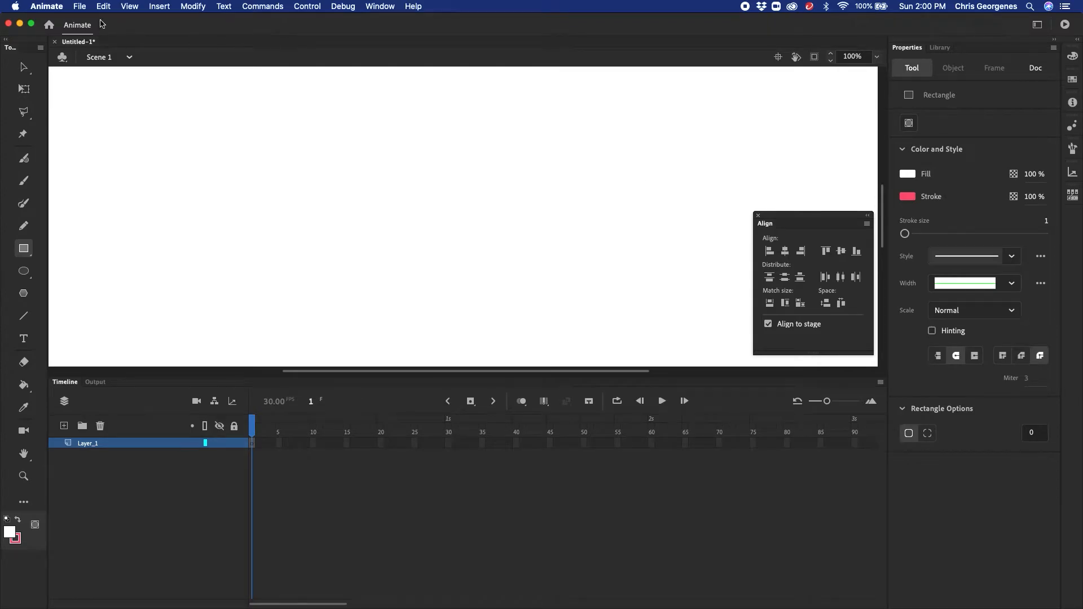
- Start importing WGO_01.mp4 from the WGO folder, choosing to embed it as H.264 video in the timeline
left_click(80, 7)
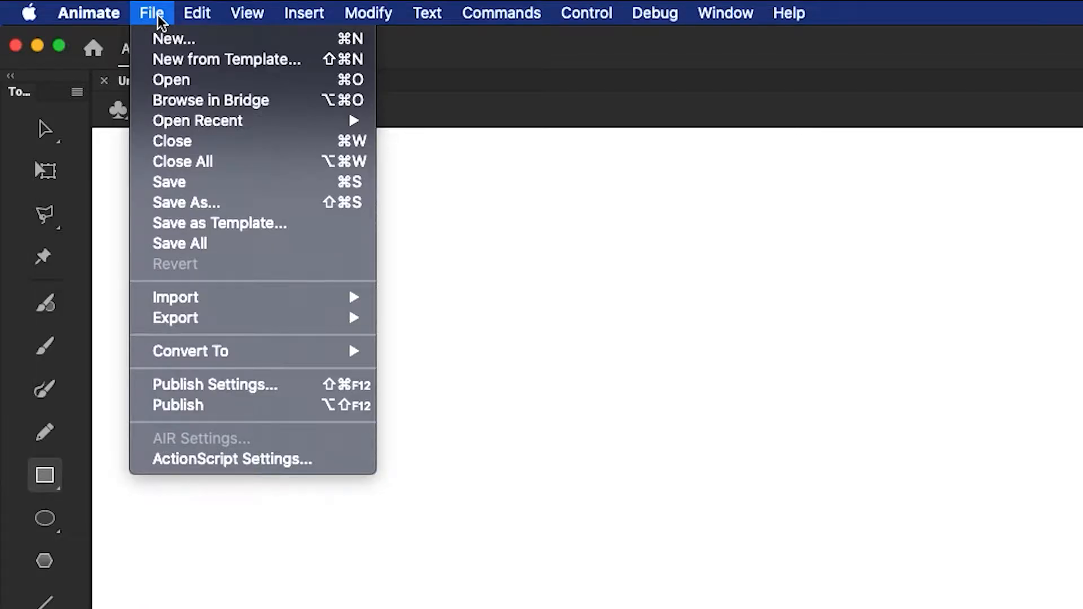
mouse_move(249, 299)
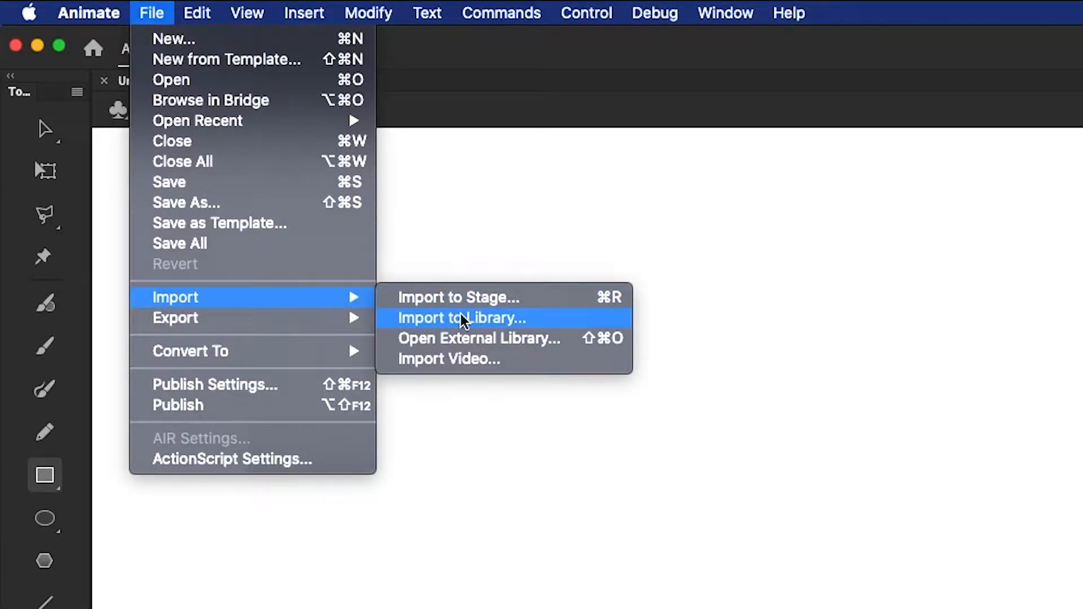
left_click(539, 306)
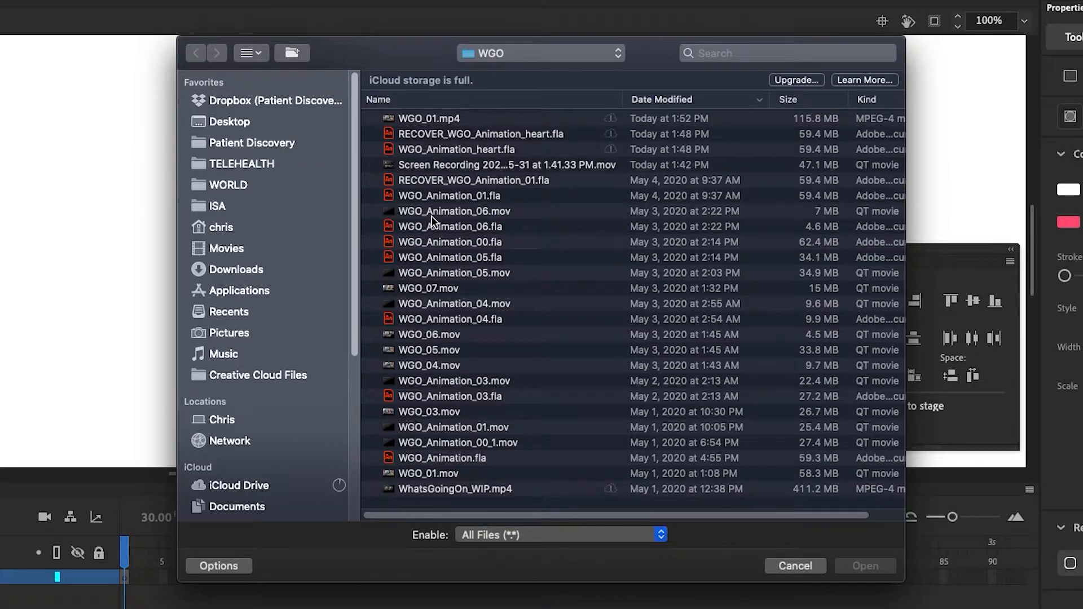
left_click(437, 120)
key("Return")
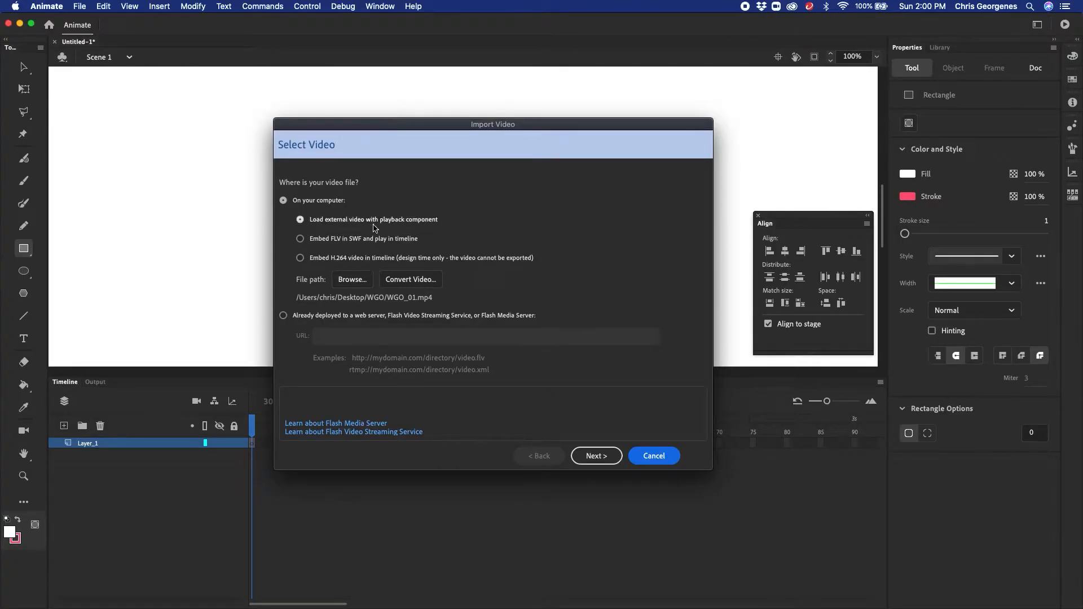
left_click(300, 258)
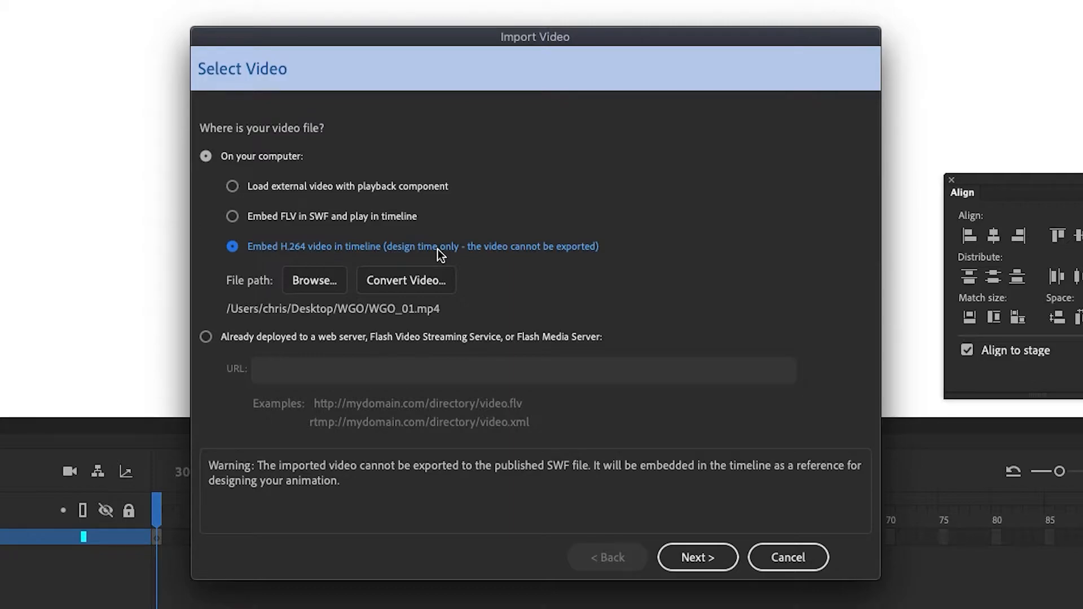
left_click(697, 557)
- Set the video's symbol type to Graphic, exclude its audio, and finish the import onto the stage
left_click(355, 151)
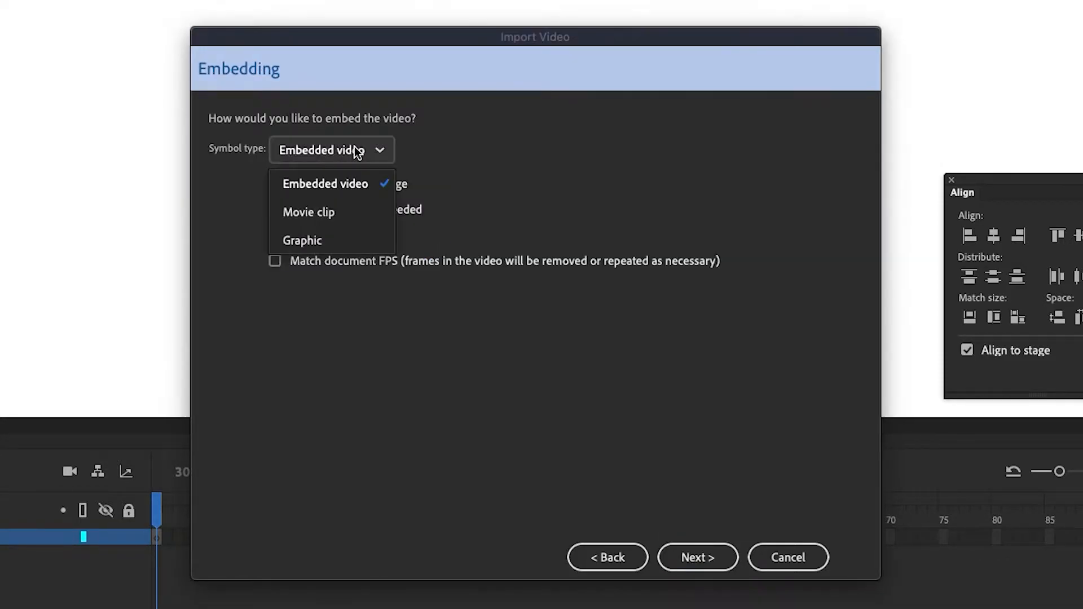
left_click(309, 241)
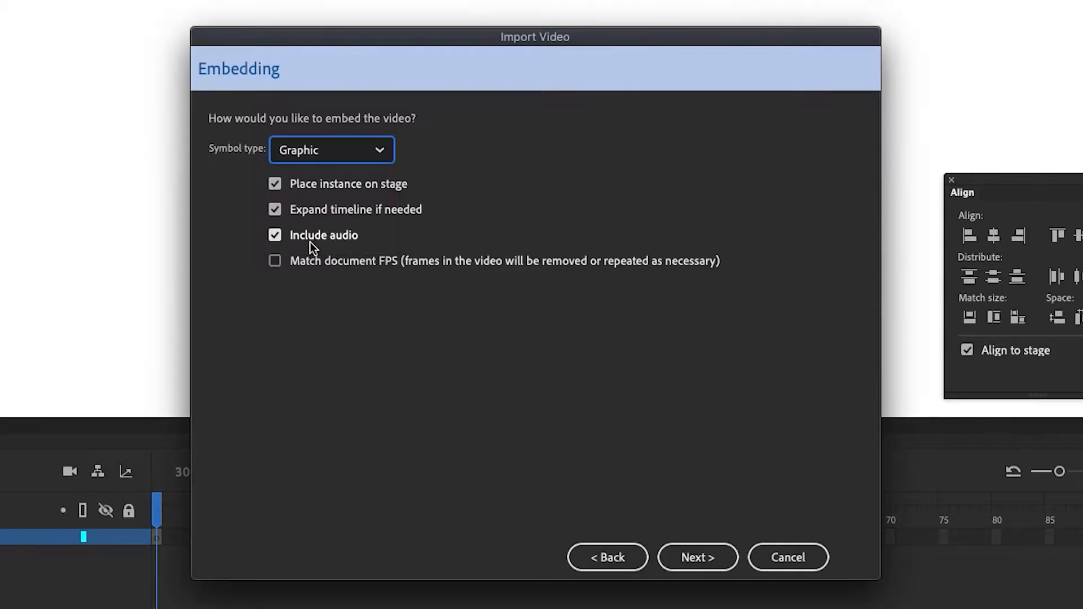
left_click(276, 236)
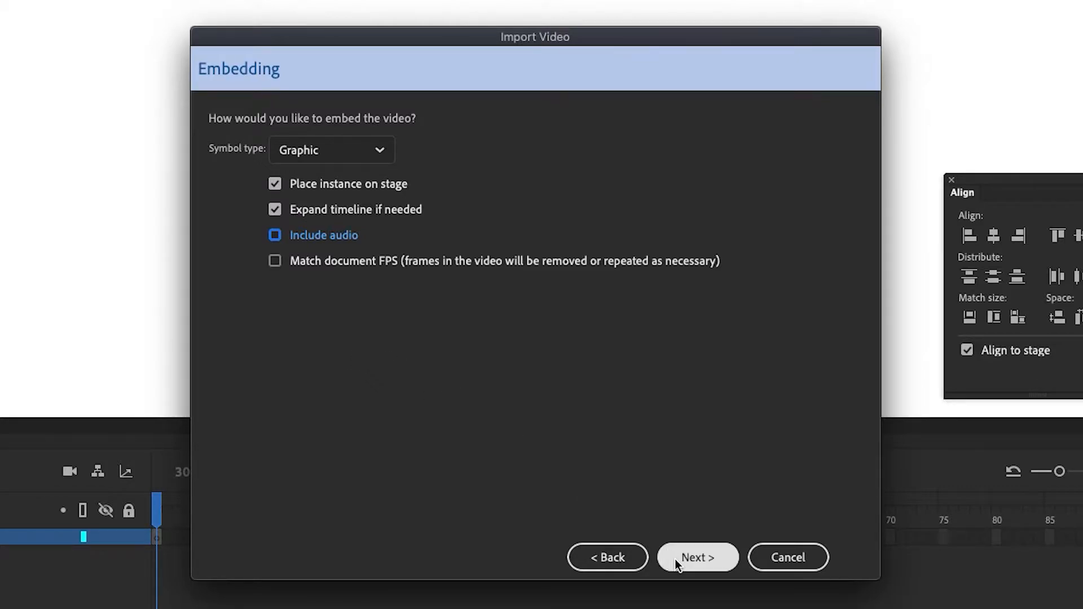
left_click(701, 557)
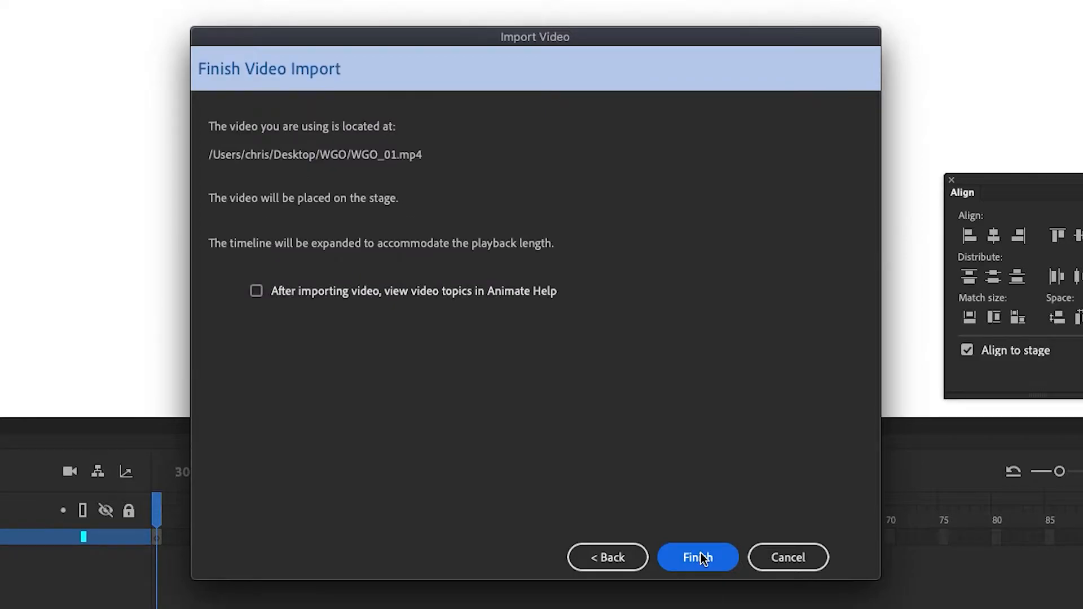
left_click(705, 557)
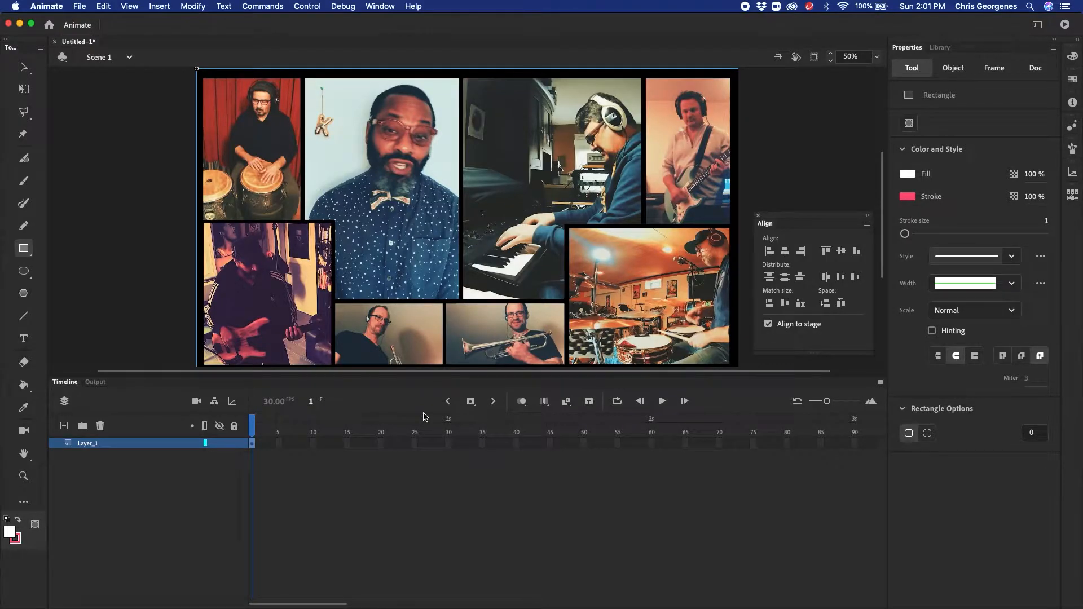
- Enlarge the stage area above the timeline and extend Layer_1 with frames up to frame 588
left_click_drag(433, 376, 419, 474)
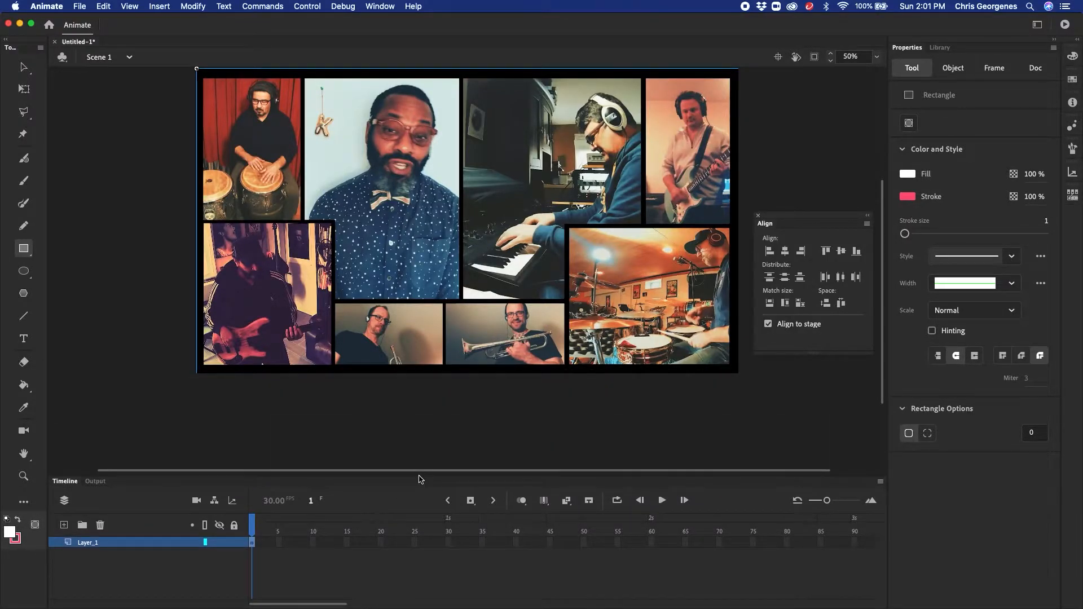
left_click(258, 526)
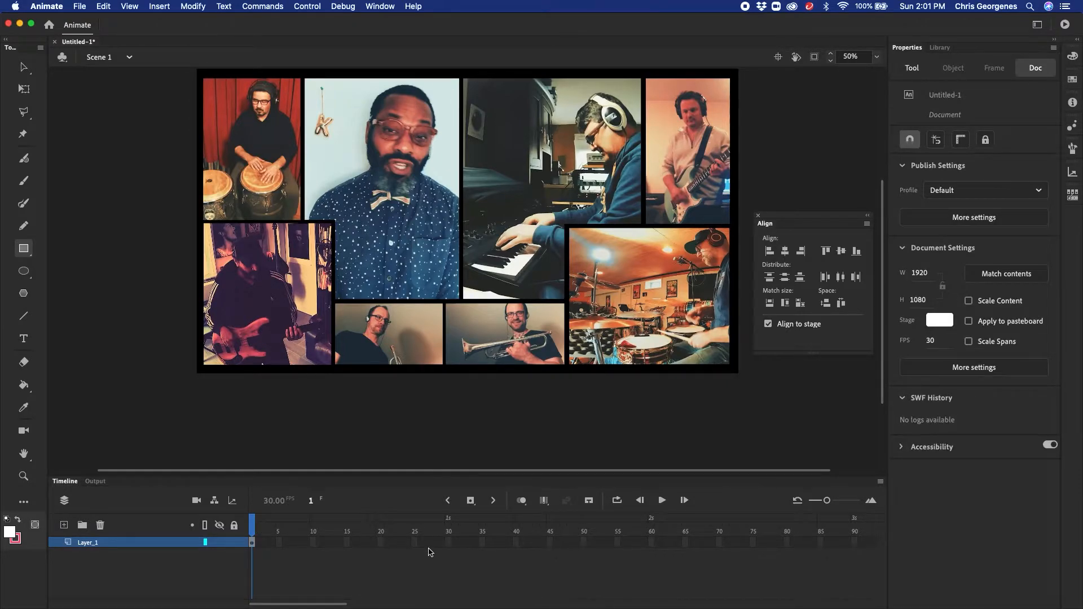
left_click_drag(432, 542, 913, 573)
scroll(820, 573, "right", 10)
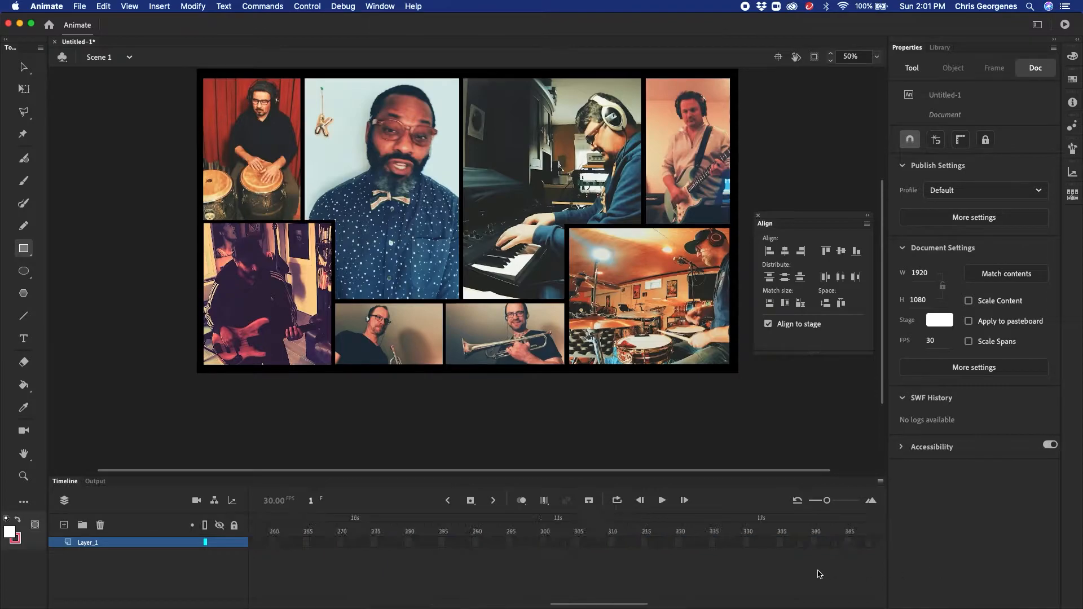
left_click(831, 545)
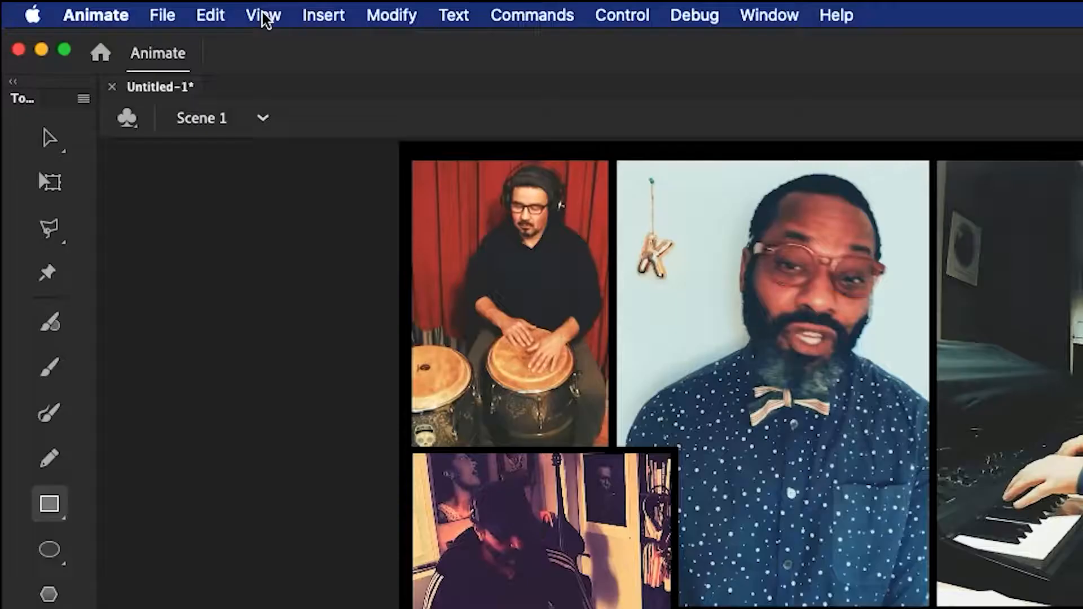
left_click(158, 6)
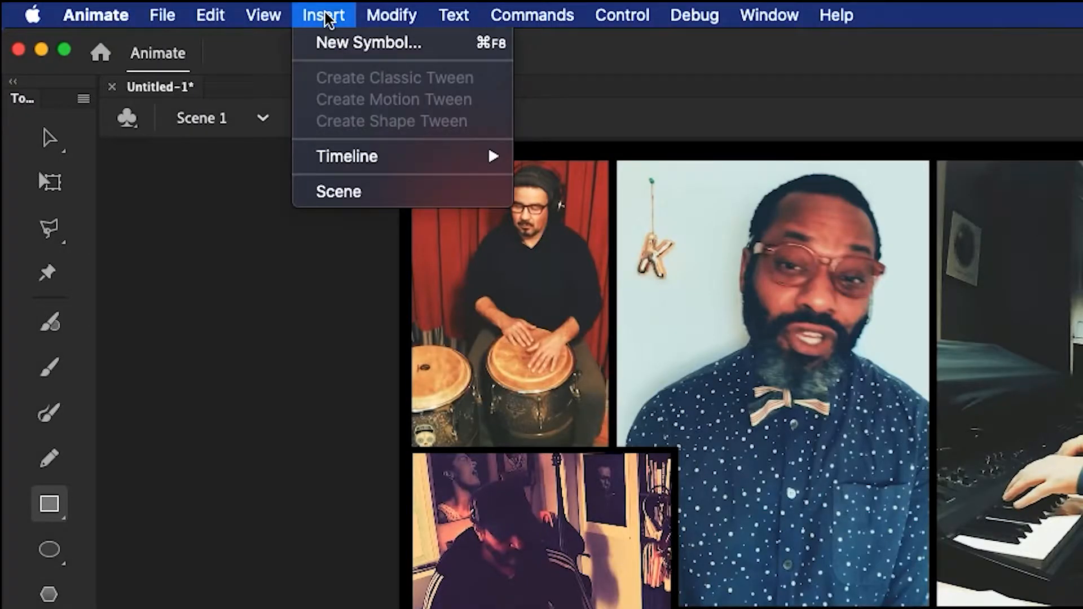
mouse_move(329, 159)
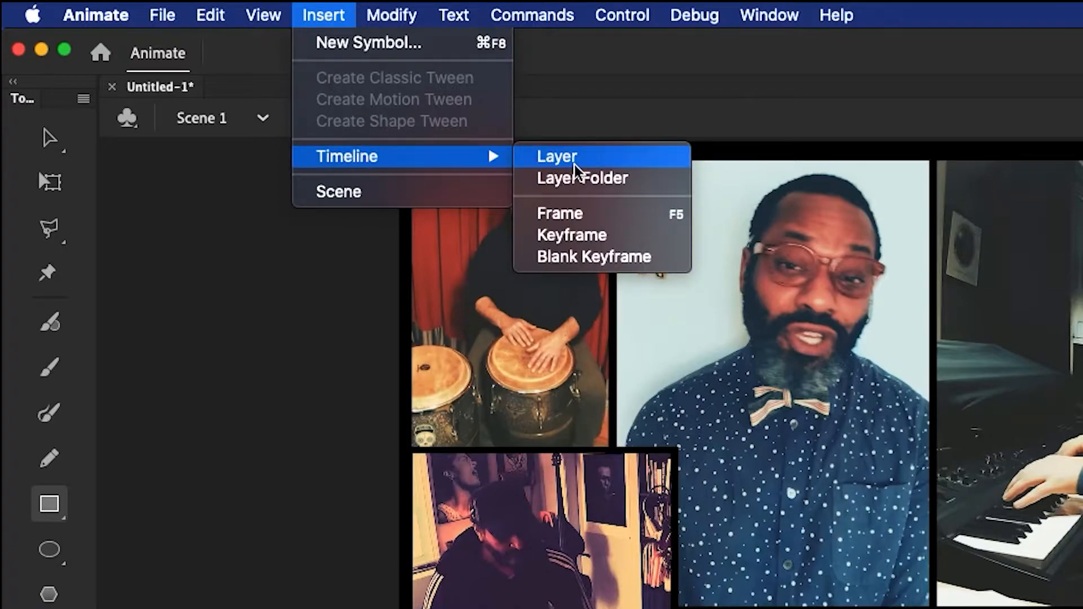
left_click(626, 222)
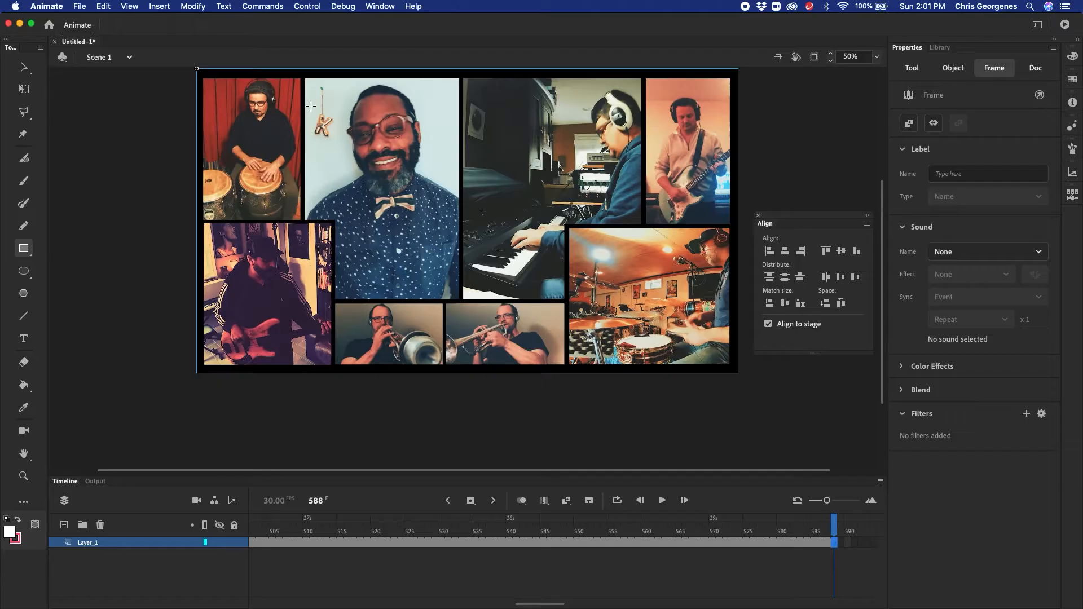
- With the playhead at frame 141, lock the video layer and add a new layer above it
left_click_drag(656, 536, 229, 506)
scroll(337, 542, "left", 10)
left_click(441, 542)
left_click_drag(387, 546, 409, 521)
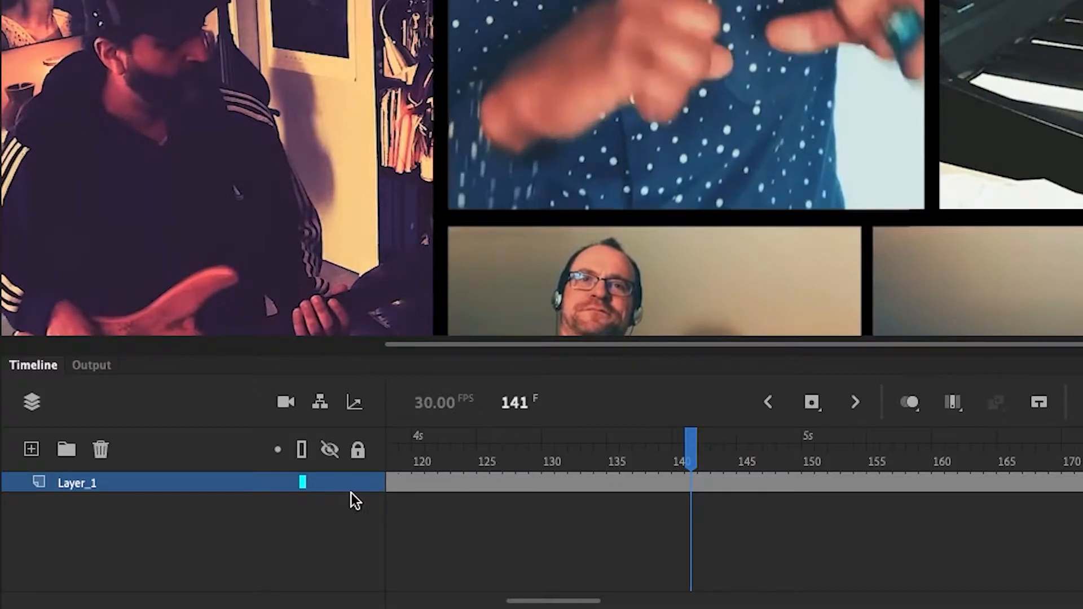
left_click(32, 449)
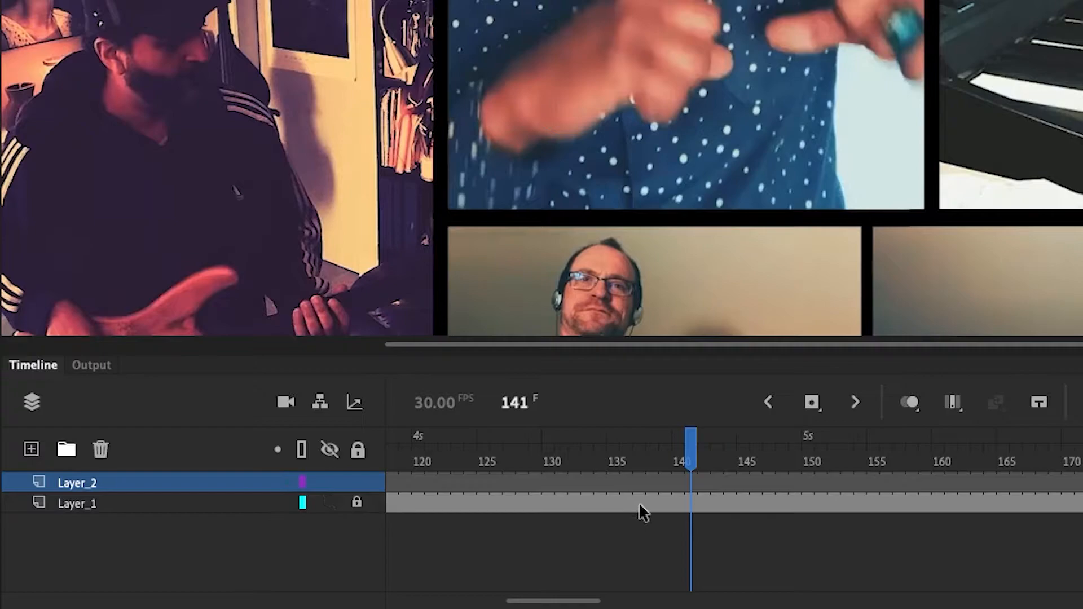
- Insert a blank keyframe at frame 146 on Layer_2, where the singer's hands form a heart
left_click_drag(690, 443, 728, 433)
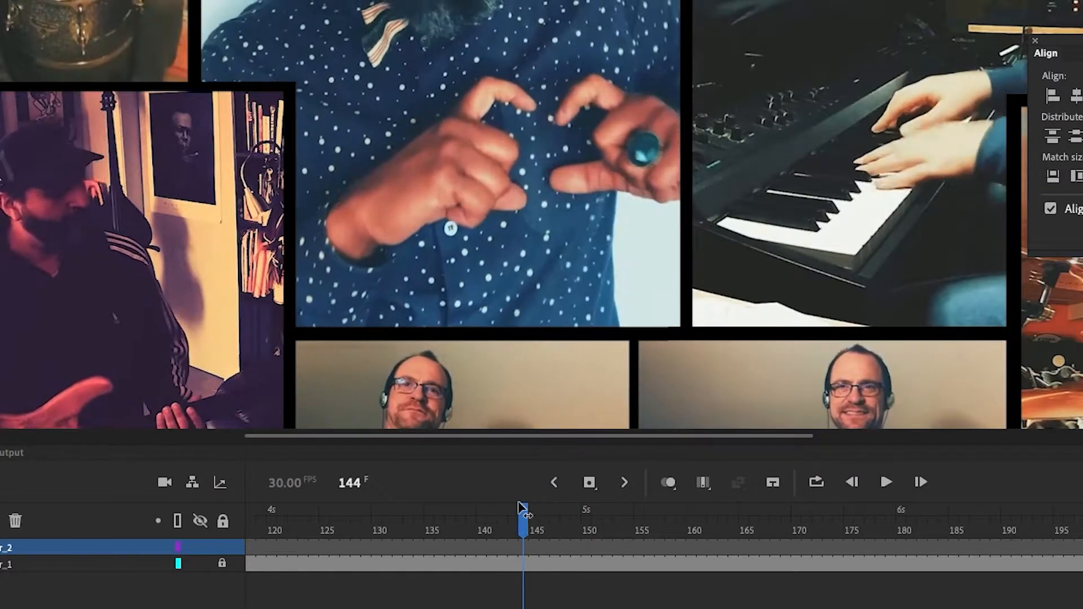
left_click_drag(519, 504, 543, 504)
left_click(547, 542)
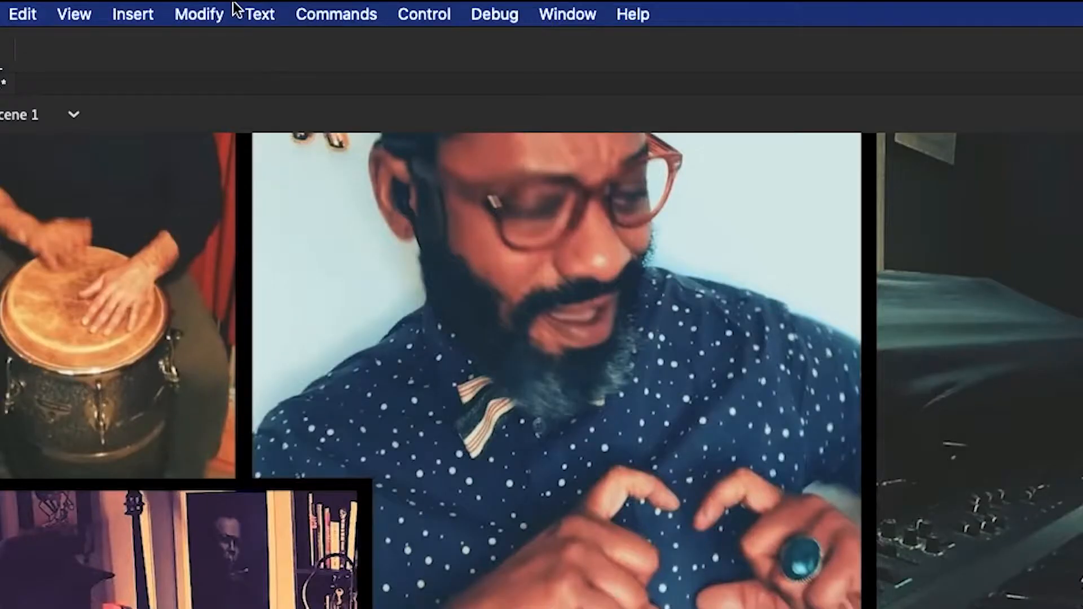
left_click(133, 14)
mouse_move(225, 154)
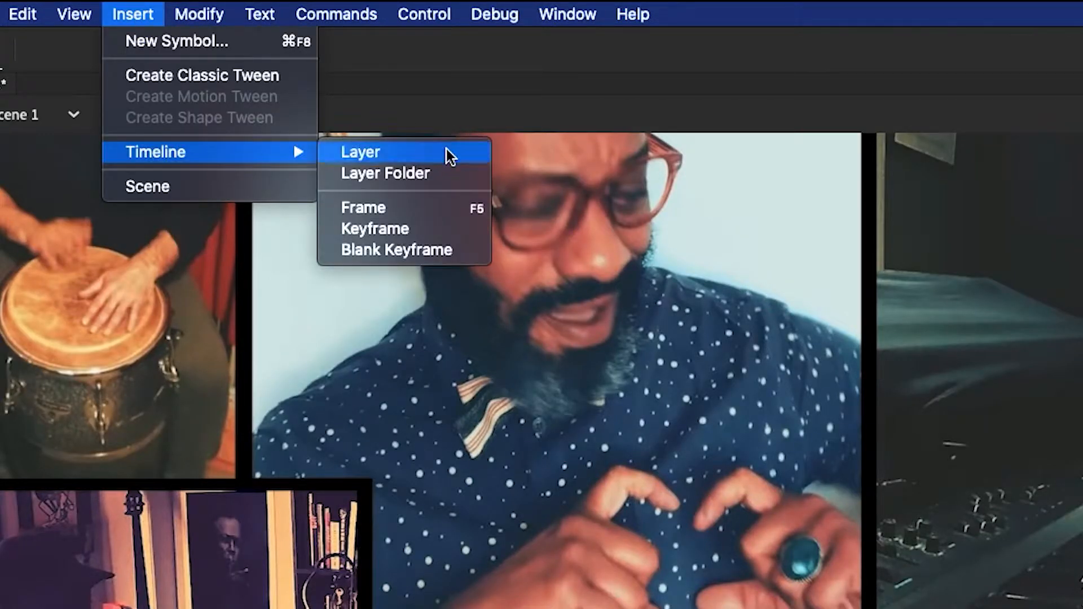
left_click(407, 249)
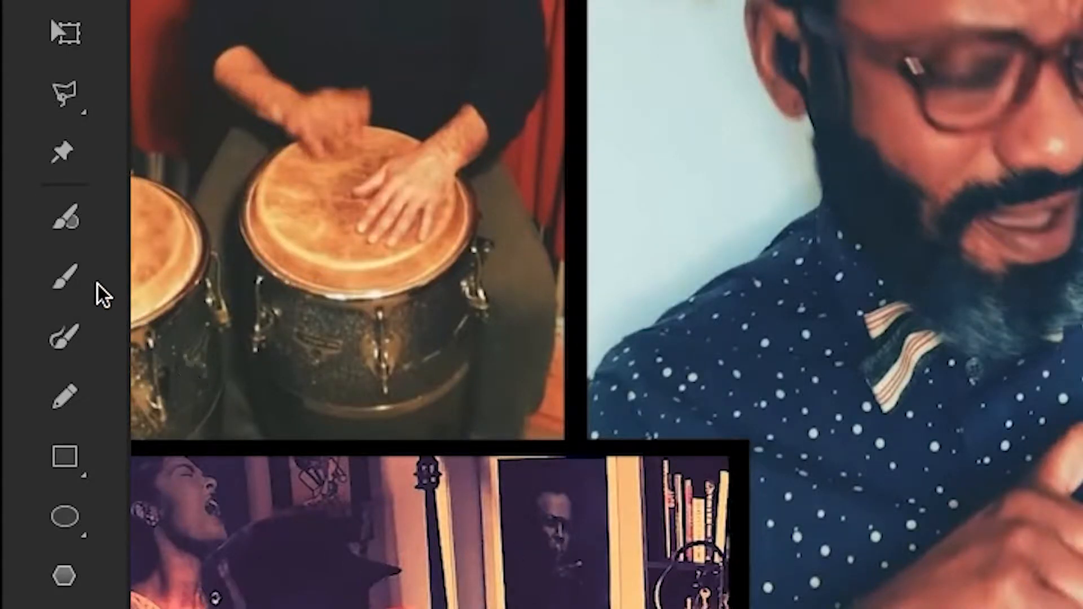
- Set the Classic Brush to use pressure at size 10, and add a custom brush
left_click(81, 288)
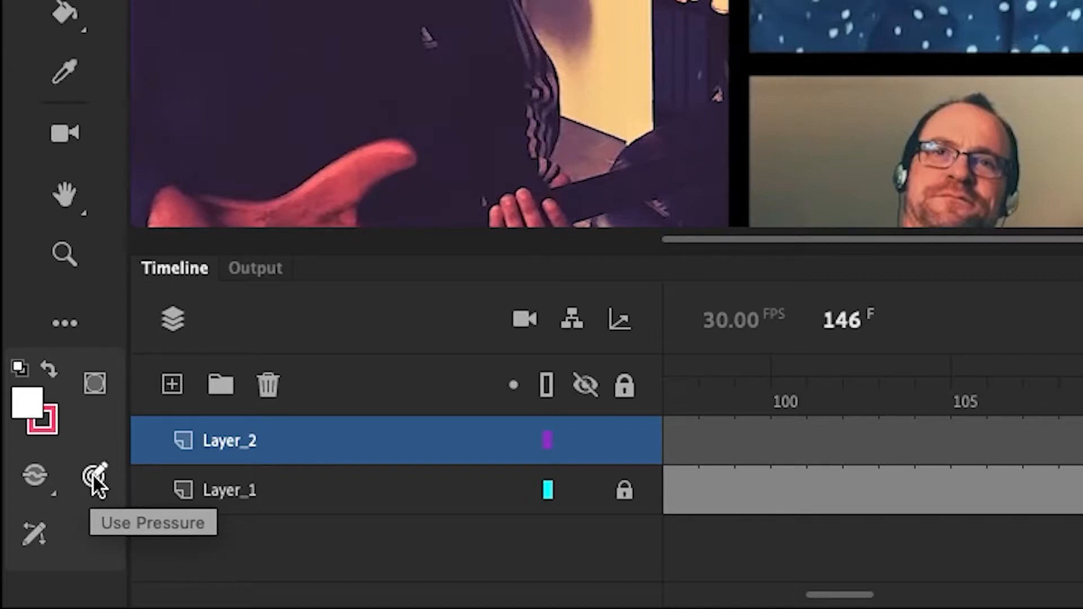
left_click(93, 476)
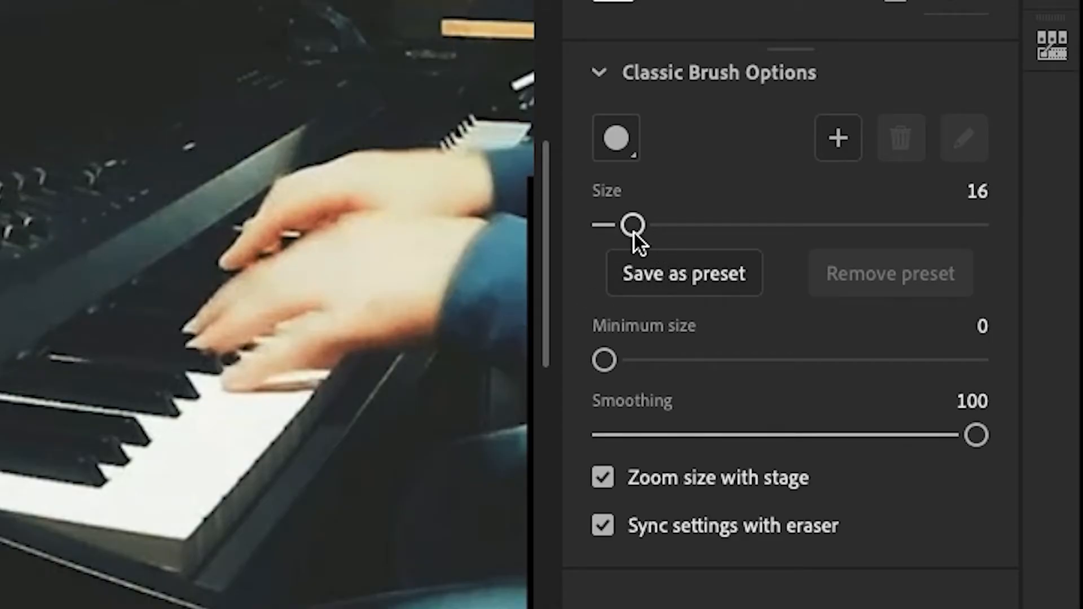
left_click_drag(636, 224, 624, 225)
left_click(843, 141)
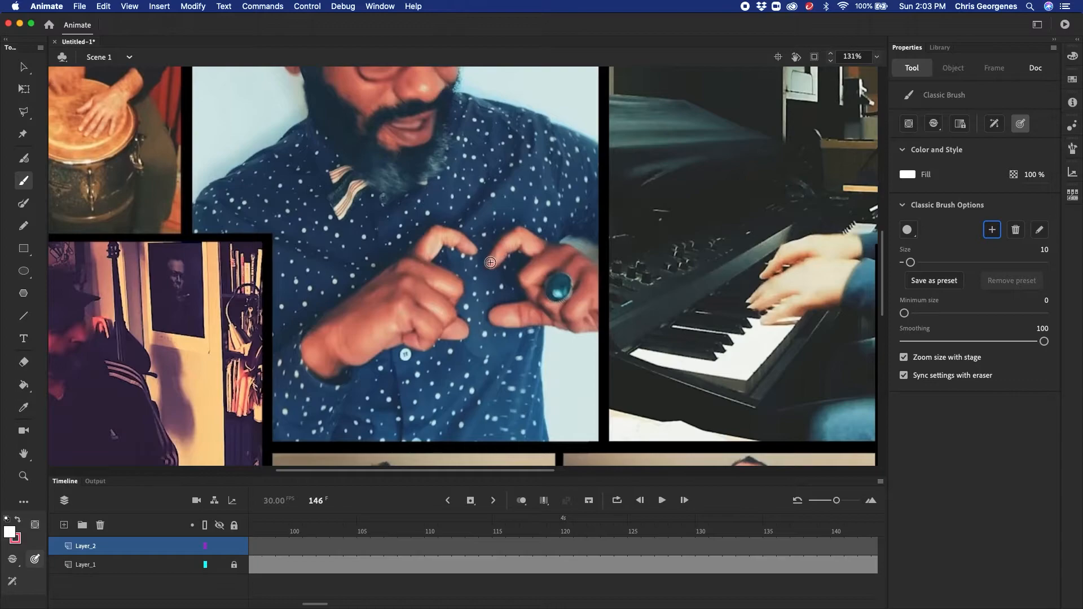
mouse_move(485, 273)
left_mouse_down()
mouse_move(512, 262)
mouse_move(477, 332)
left_mouse_up()
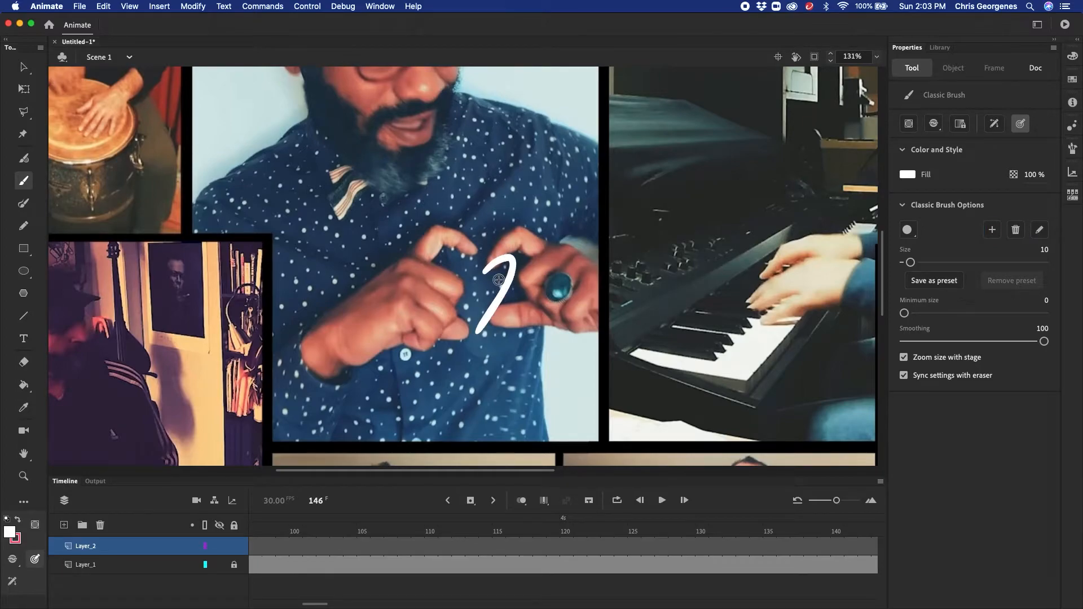
mouse_move(485, 275)
left_mouse_down()
mouse_move(474, 314)
mouse_move(496, 336)
left_mouse_up()
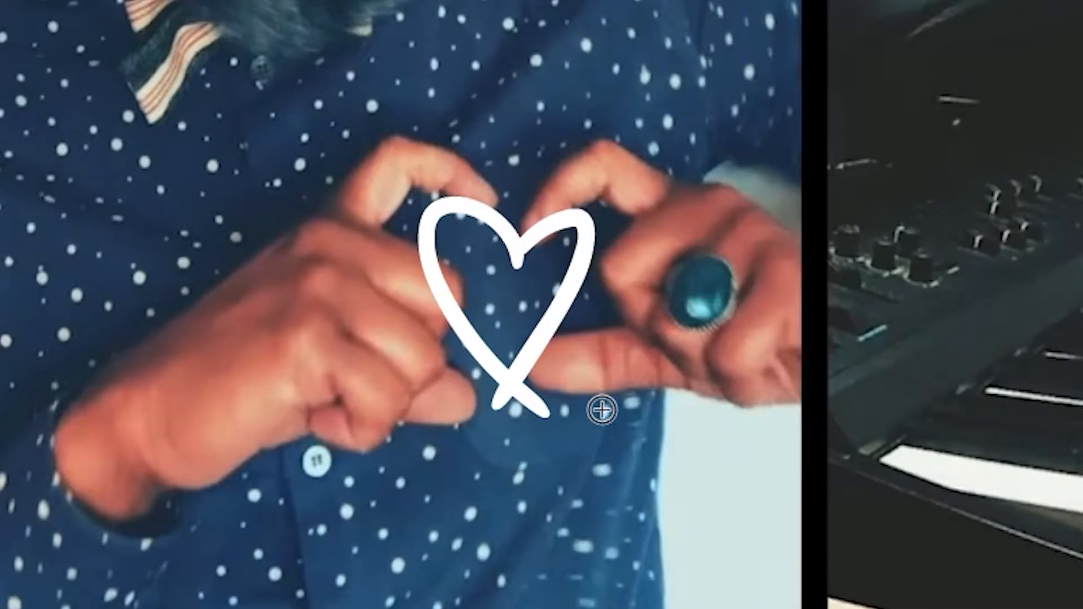
key("ctrl+z")
key("ctrl+z")
- Draw a white heart outline in two brush strokes between the singer's hands at frame 146
mouse_move(527, 256)
left_mouse_down()
mouse_move(631, 232)
mouse_move(510, 423)
left_mouse_up()
mouse_move(534, 251)
left_mouse_down()
mouse_move(435, 201)
mouse_move(453, 343)
mouse_move(505, 415)
left_mouse_up()
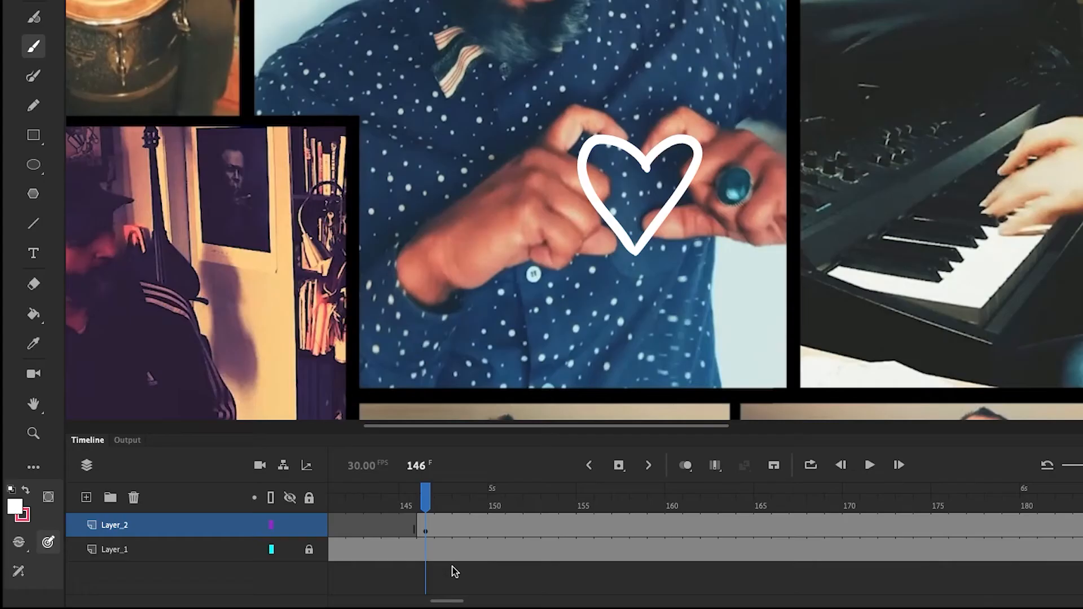
- Insert a blank keyframe at frame 147 on Layer_2, directly after the heart drawing
left_click(441, 531)
left_click(211, 10)
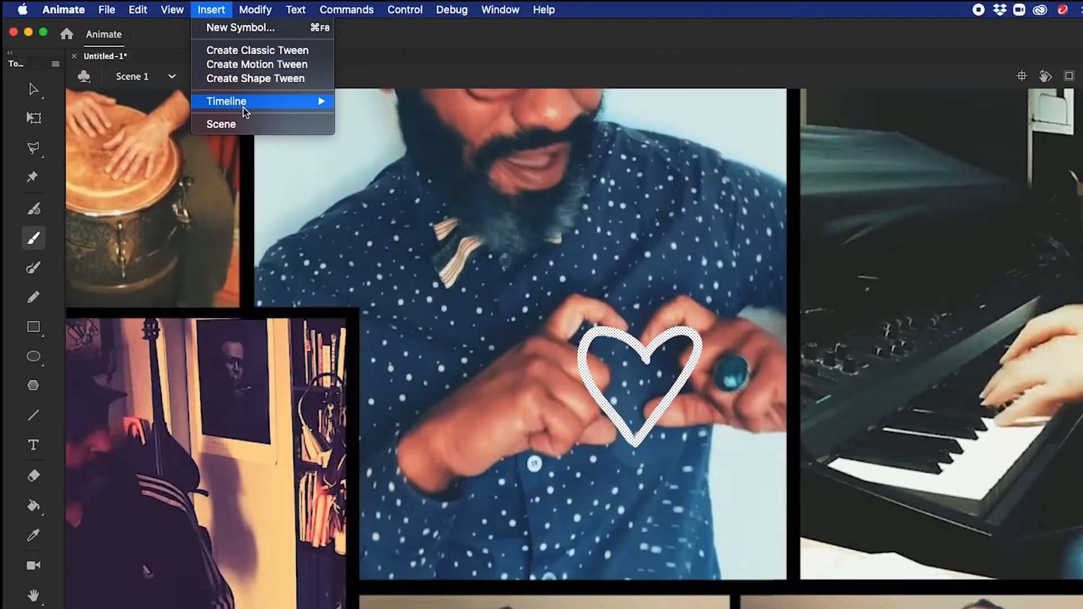
mouse_move(244, 109)
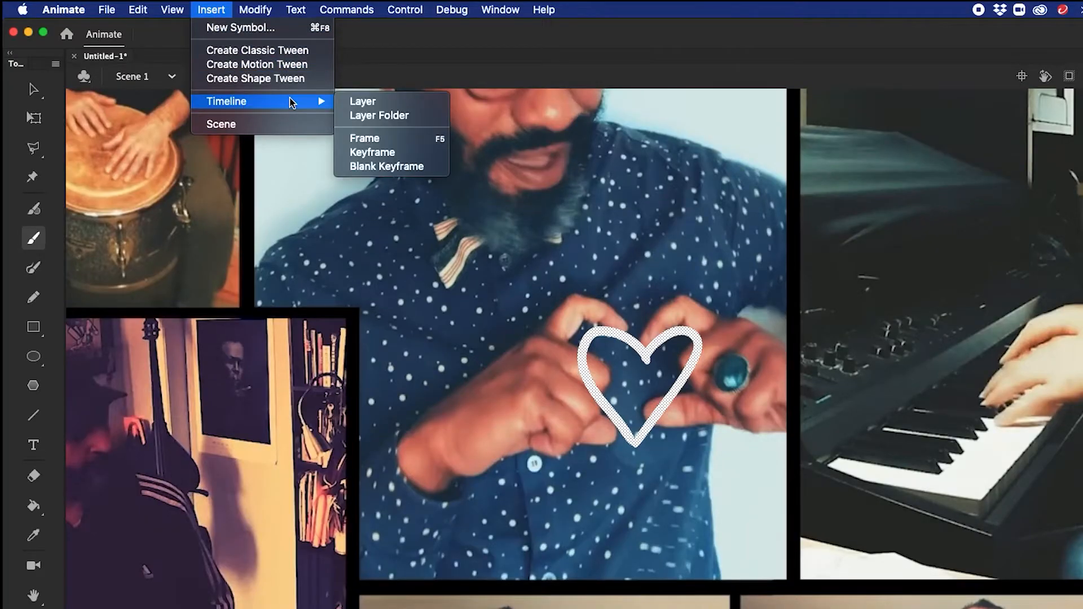
left_click(404, 167)
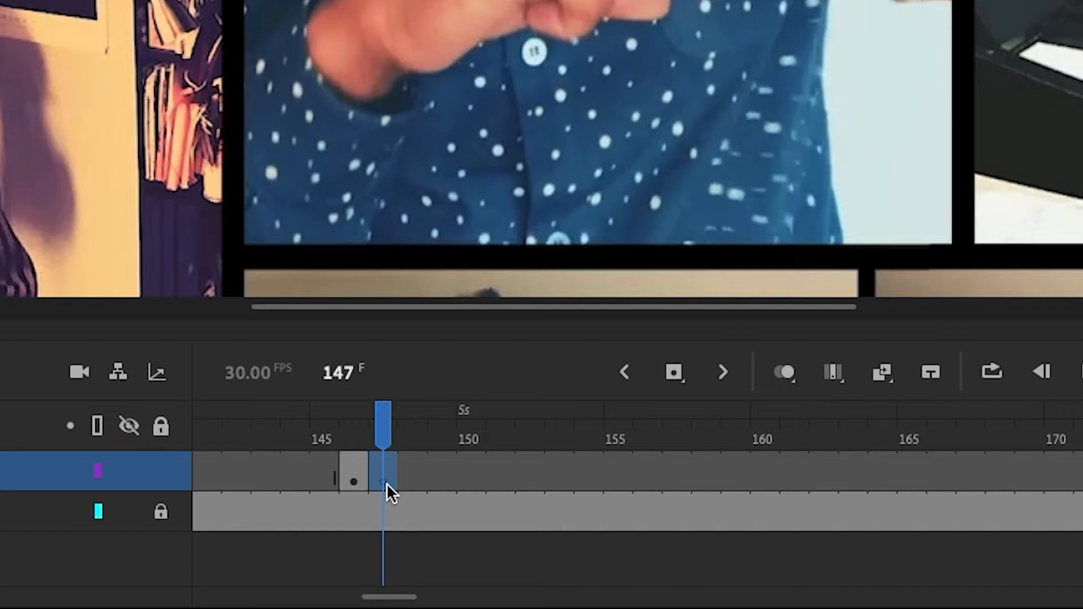
- Turn on onion skinning and shorten its forward range to end at frame 147
left_click(789, 369)
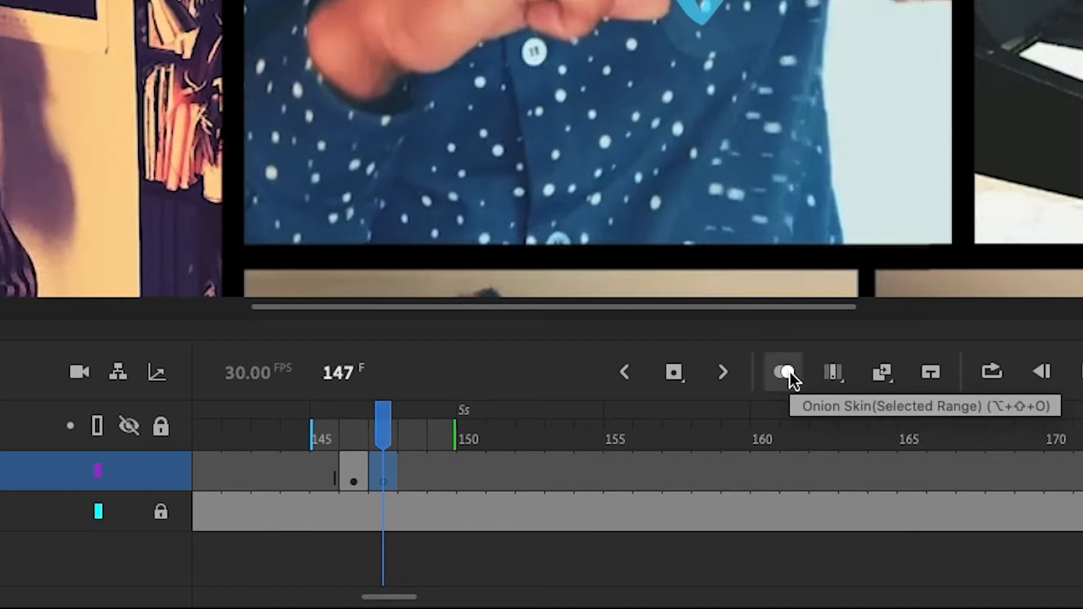
left_click_drag(454, 439, 396, 441)
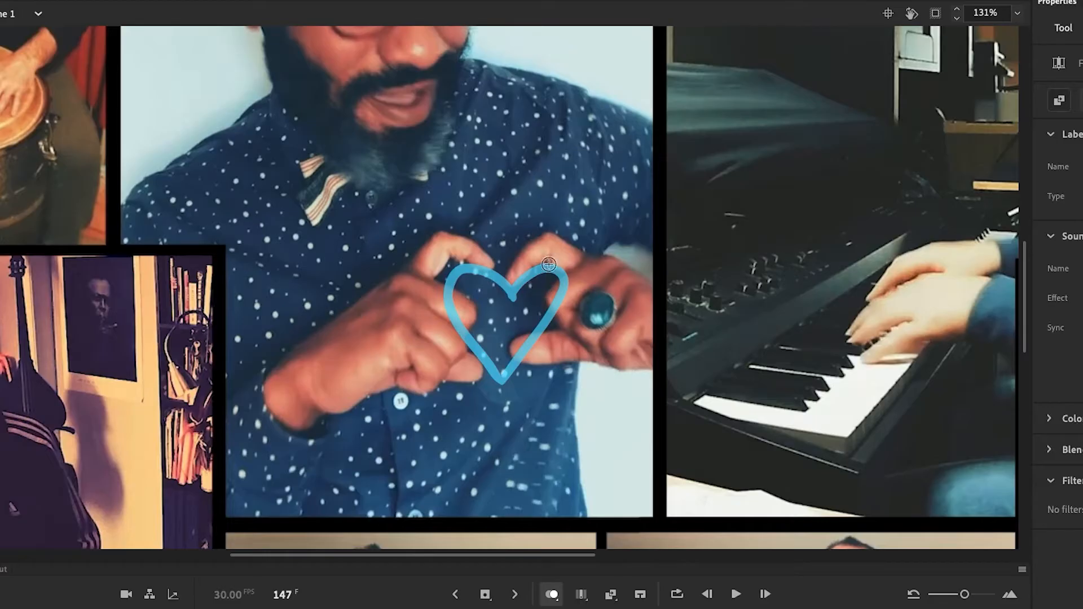
- Draw a white two-stroke heart outline on each frame from 147 to 158, following the singer's hands with the previous heart as reference
mouse_move(512, 296)
left_mouse_down()
mouse_move(555, 311)
mouse_move(502, 381)
left_mouse_up()
mouse_move(511, 295)
left_mouse_down()
mouse_move(448, 290)
mouse_move(502, 384)
left_mouse_up()
key(".")
left_click_drag(510, 295, 504, 383)
mouse_move(511, 293)
left_mouse_down()
mouse_move(462, 266)
mouse_move(504, 386)
left_mouse_up()
key(".")
mouse_move(510, 292)
left_mouse_down()
mouse_move(492, 361)
mouse_move(557, 312)
mouse_move(503, 383)
left_mouse_up()
key(".")
mouse_move(511, 293)
left_mouse_down()
mouse_move(459, 319)
mouse_move(560, 267)
mouse_move(511, 273)
mouse_move(499, 374)
left_mouse_up()
key(".")
left_click_drag(511, 291, 498, 369)
key(".")
mouse_move(510, 270)
left_mouse_down()
mouse_move(457, 313)
mouse_move(498, 363)
left_mouse_up()
key(".")
mouse_move(508, 264)
left_mouse_down()
mouse_move(498, 362)
mouse_move(521, 332)
mouse_move(499, 364)
left_mouse_up()
key(".")
key(".")
left_click_drag(508, 264, 497, 367)
mouse_move(509, 263)
left_mouse_down()
mouse_move(439, 299)
mouse_move(501, 362)
left_mouse_up()
key(".")
left_click_drag(509, 264, 505, 362)
left_click_drag(540, 286, 498, 367)
key(".")
key(".")
mouse_move(508, 264)
left_mouse_down()
mouse_move(479, 333)
mouse_move(502, 362)
left_mouse_up()
key(".")
key("ctrl+z")
- Step through the frames around 159 and onward from frame 164 to check the heart's motion over the video
key("comma")
key("period")
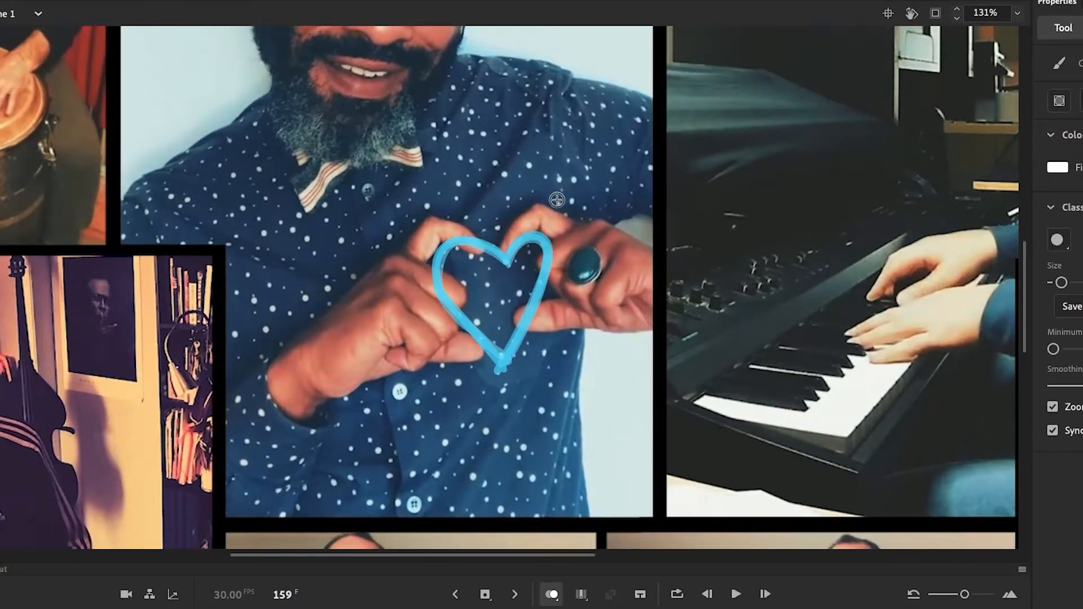
key("comma")
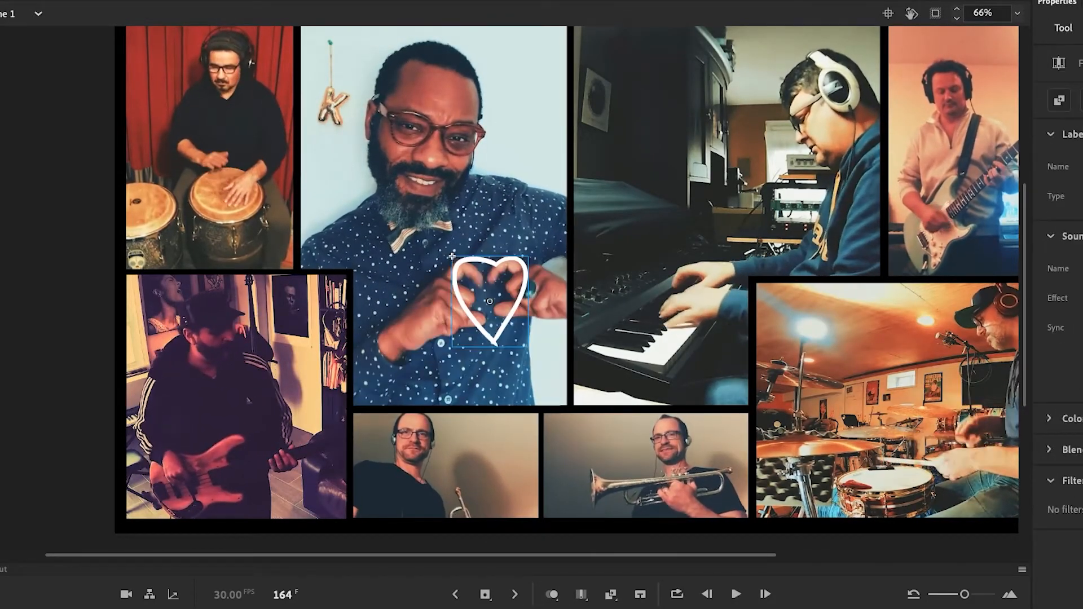
key("period")
key("period")
key("period")
key("period")
key("period")
key("period")
key("period")
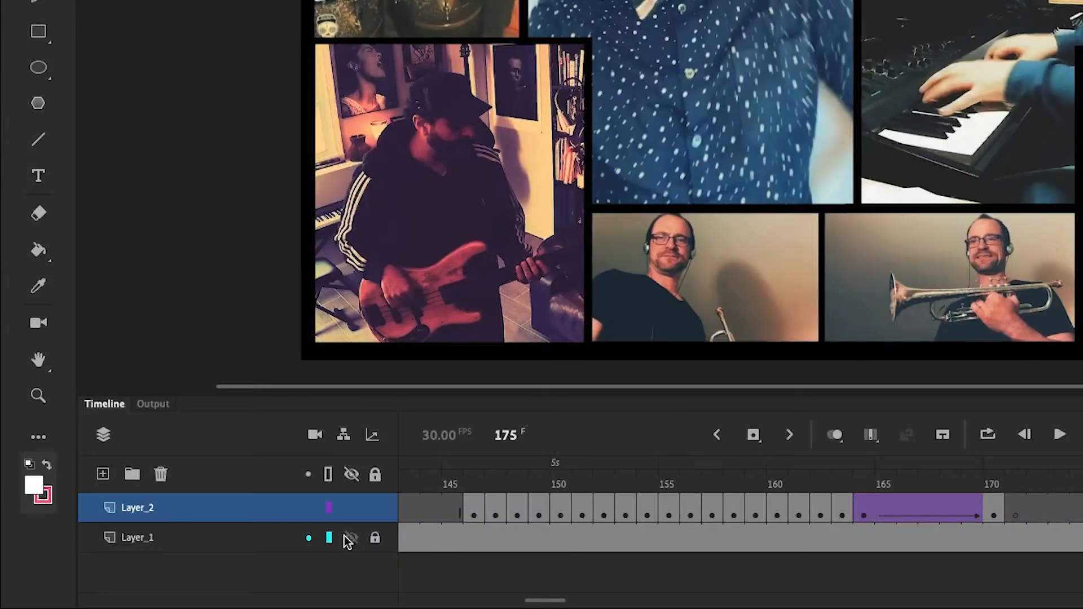
- Convert Layer_1, which holds the reference video, to a guide layer
right_click(262, 537)
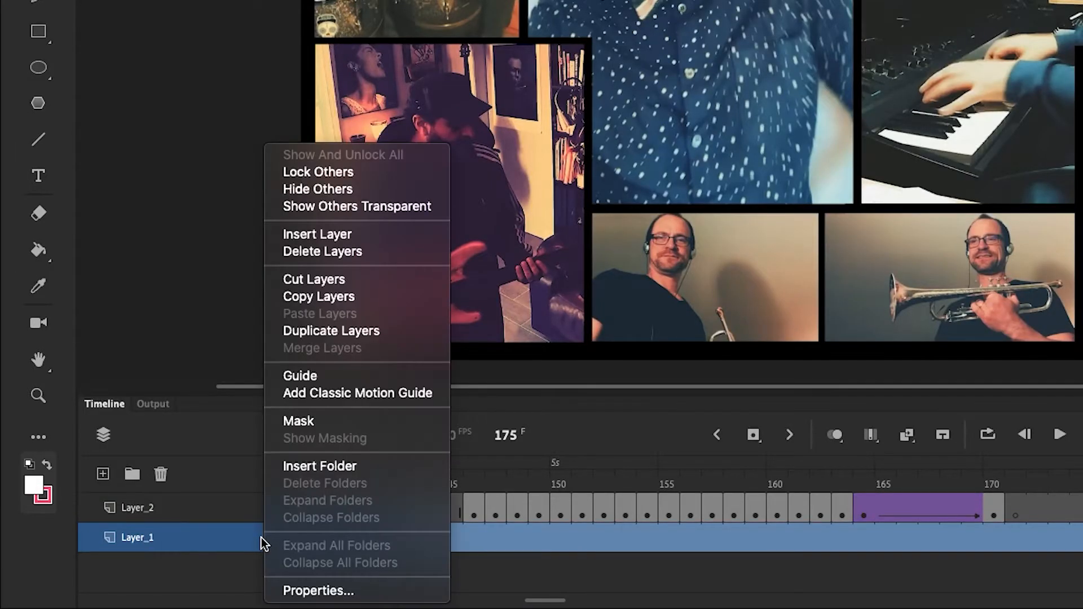
left_click(345, 374)
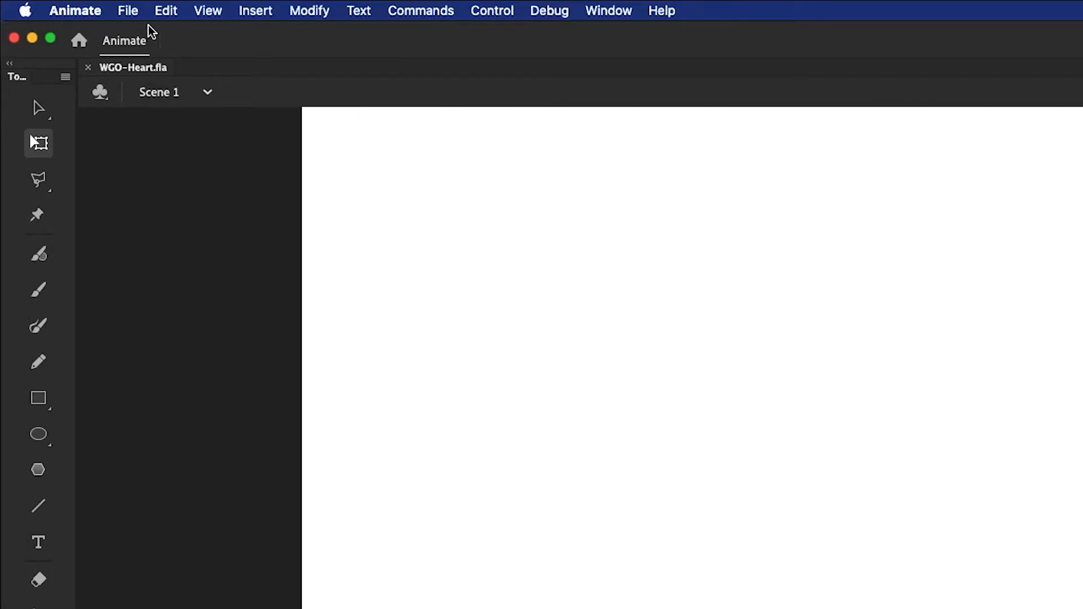
- Open the video/media export settings, ignore the stage color to generate an alpha channel, and set the duration to 00:00:06.0
left_click(129, 11)
mouse_move(181, 271)
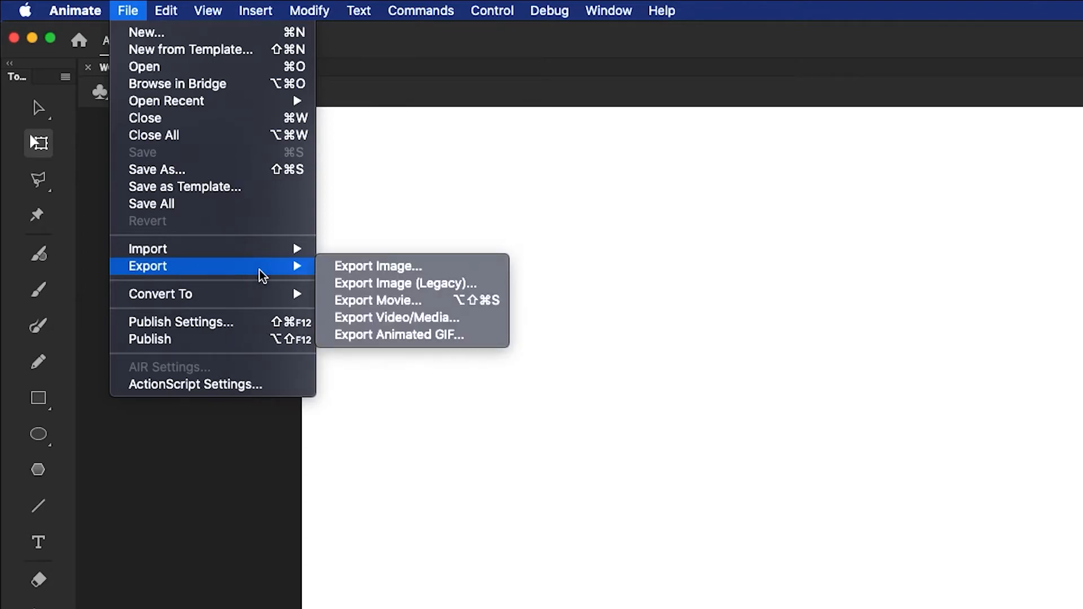
left_click(489, 322)
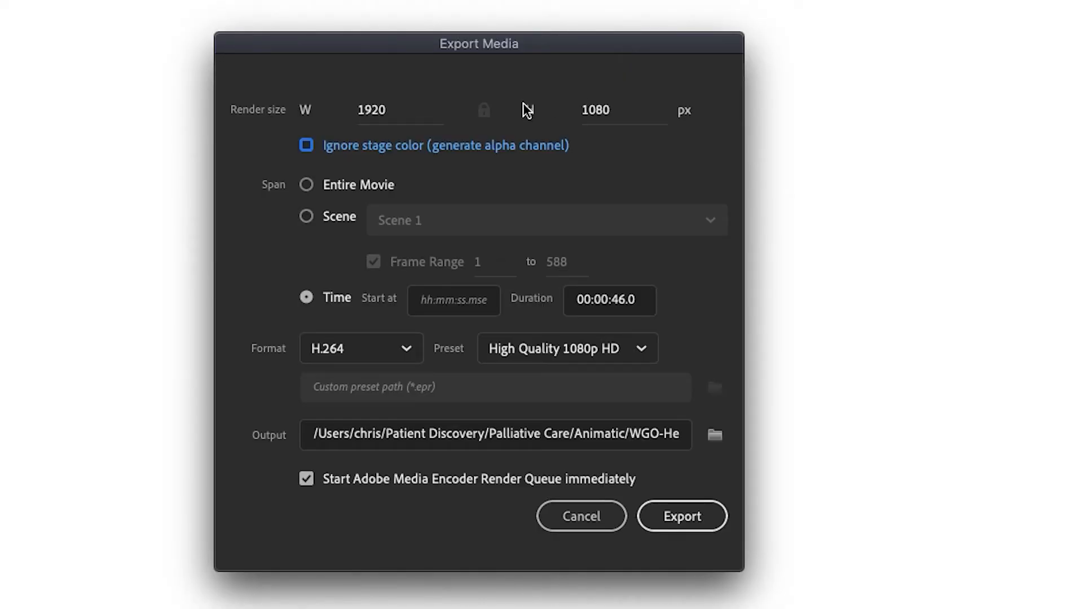
left_click(314, 144)
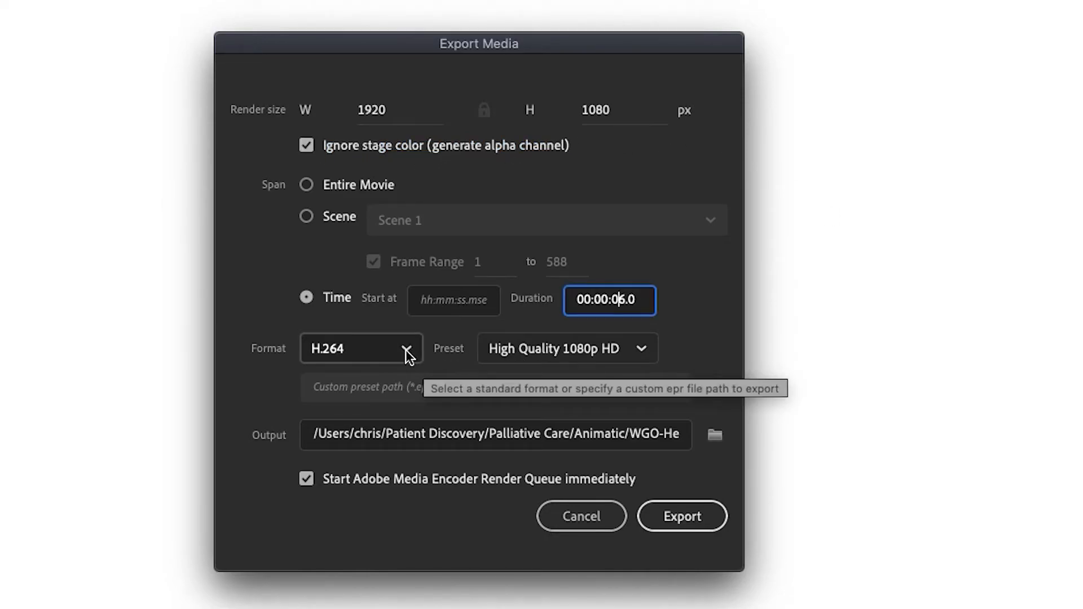
- Set the export format to QuickTime with the Apple ProRes 4444 with alpha preset
left_click(408, 348)
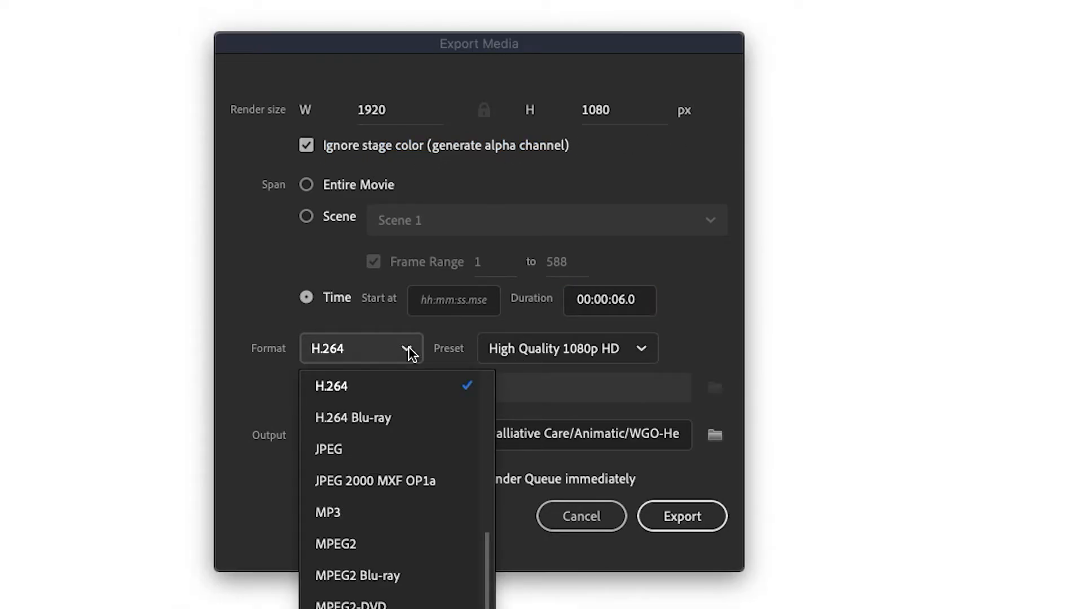
scroll(333, 449, "down", 2)
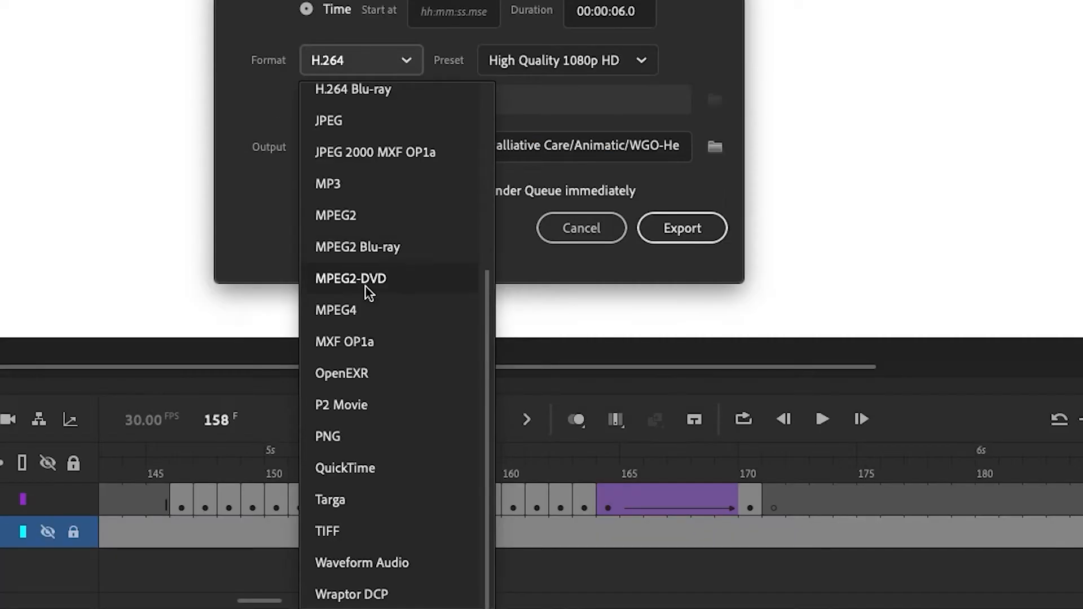
left_click(364, 467)
left_click(643, 60)
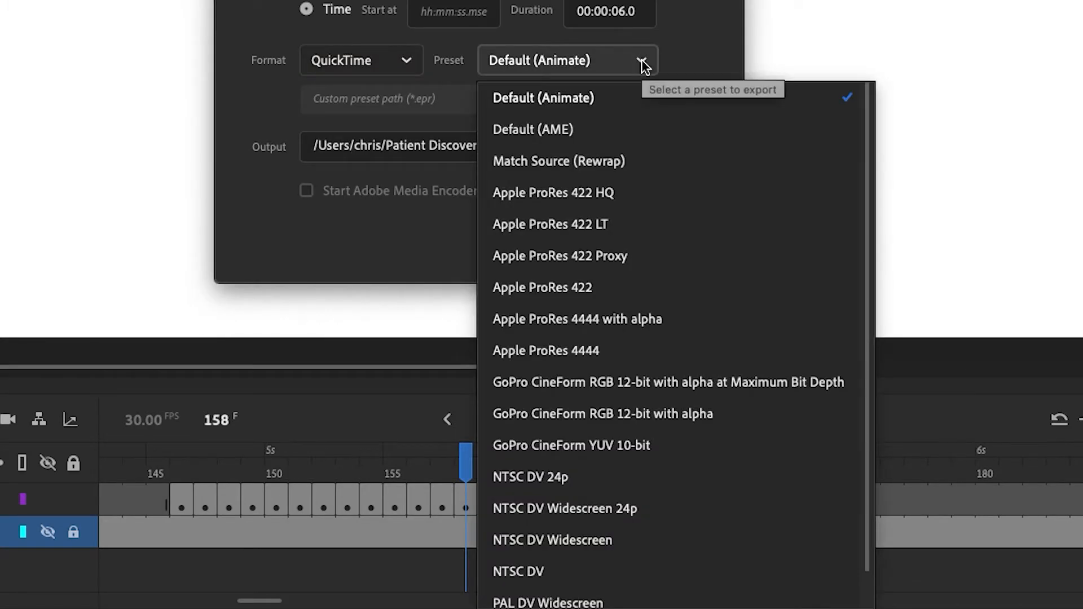
left_click(663, 320)
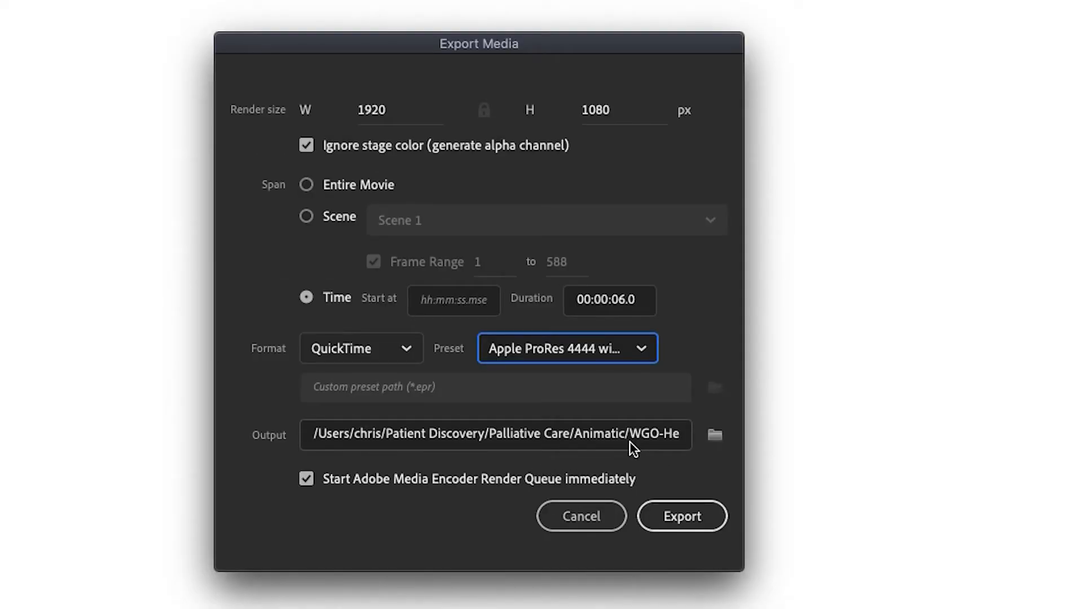
- Run the media export and scrub through the rendered heart movie in the video player
left_click(681, 515)
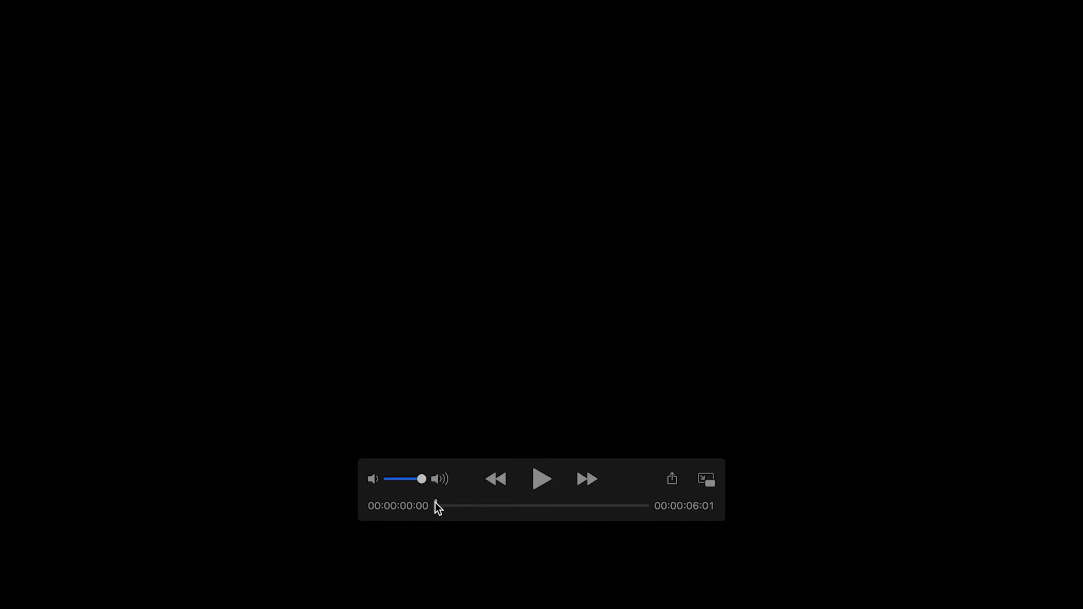
left_click_drag(435, 502, 624, 496)
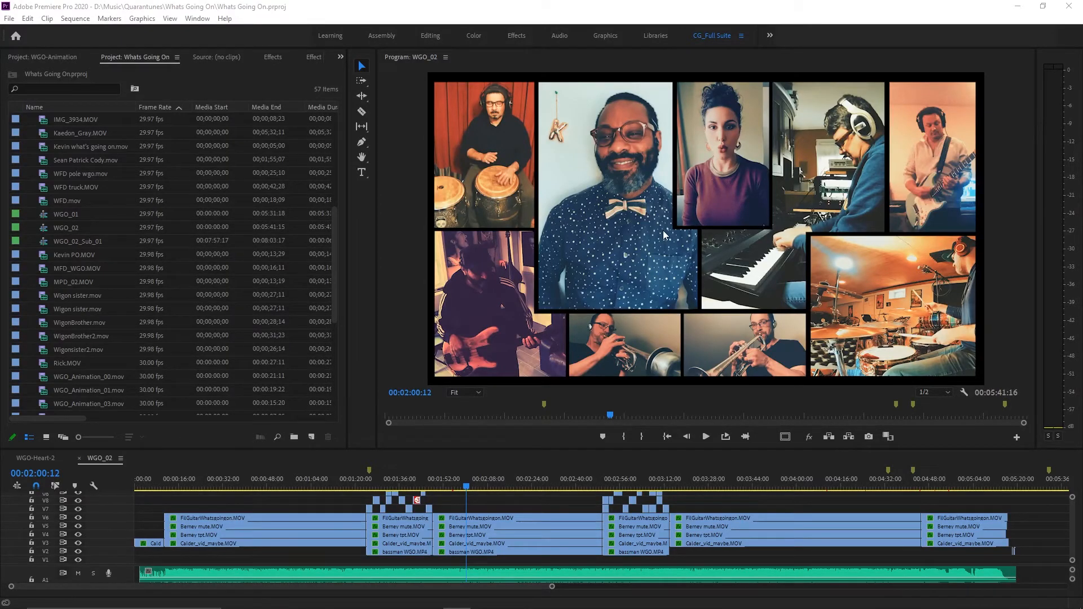
- Switch to Premiere Pro and import WGO_Animation_01.mov from the Animation folder into the Whats Going On project
left_click(9, 19)
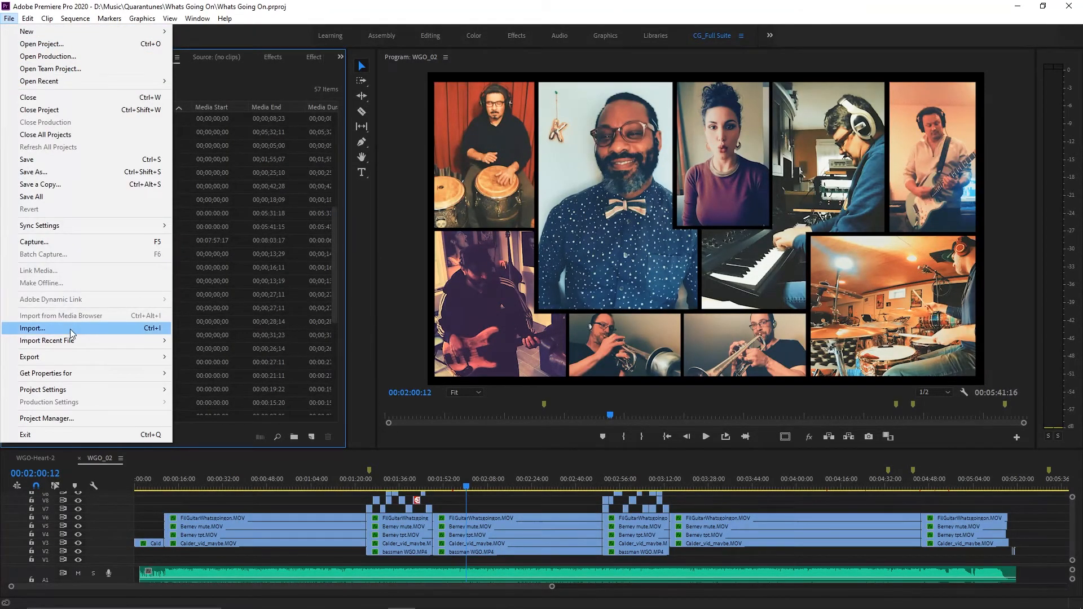
left_click(32, 328)
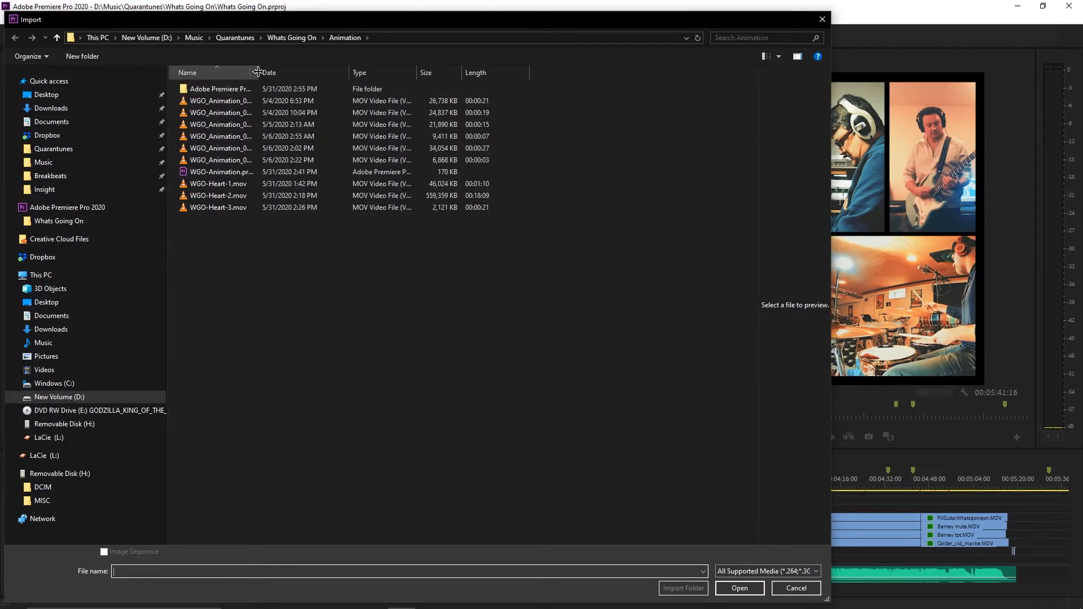
left_click(242, 112)
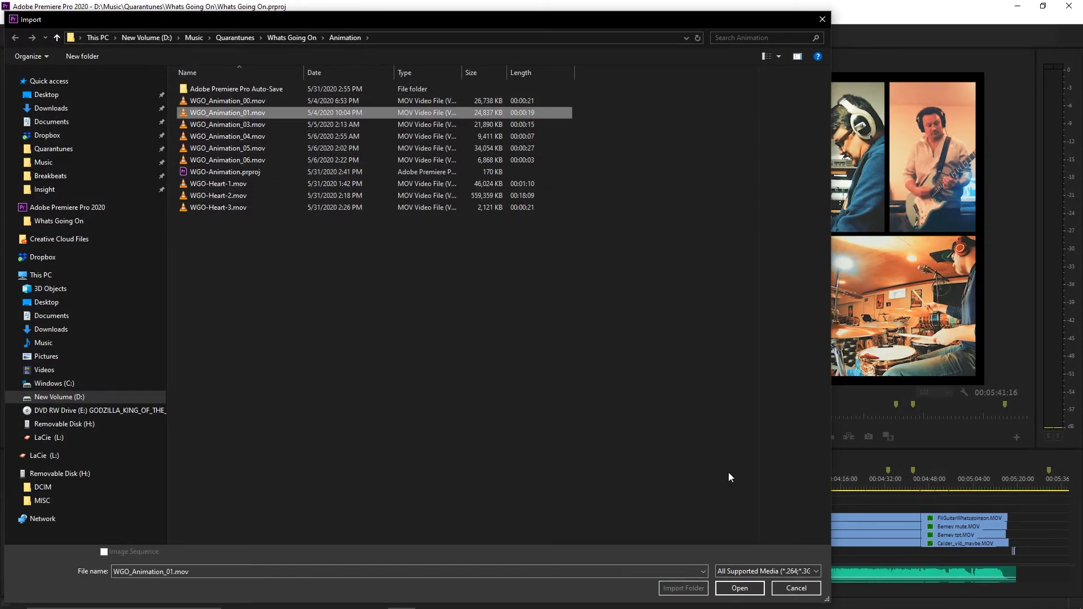
left_click(736, 588)
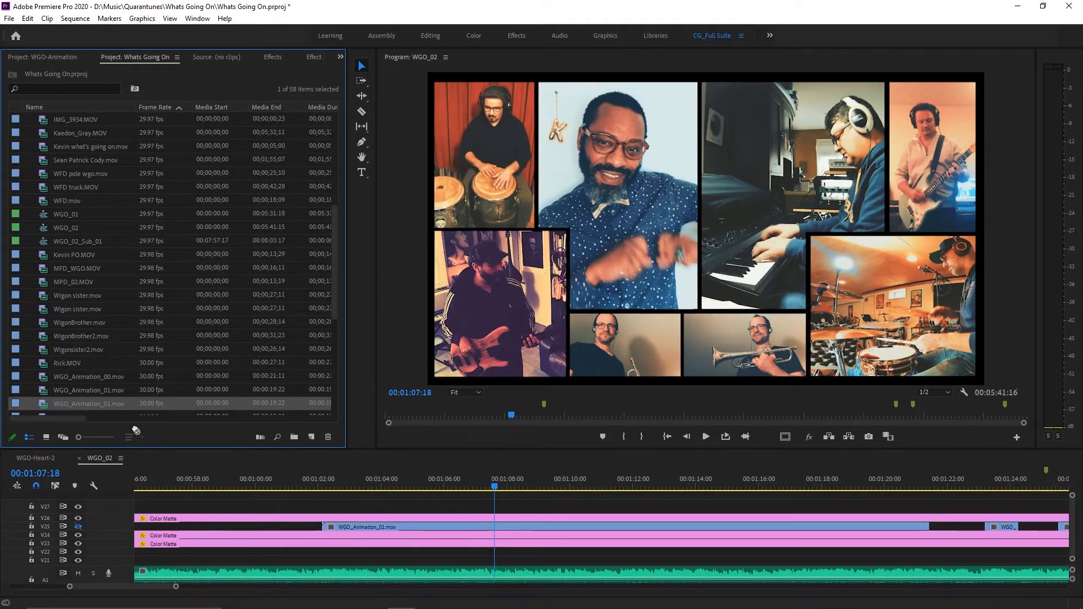
- Place the imported WGO_Animation_01.mov on the Video 27 track at about 00:01:07 and scrub ahead to 00:01:08:29
left_click_drag(135, 431, 471, 488)
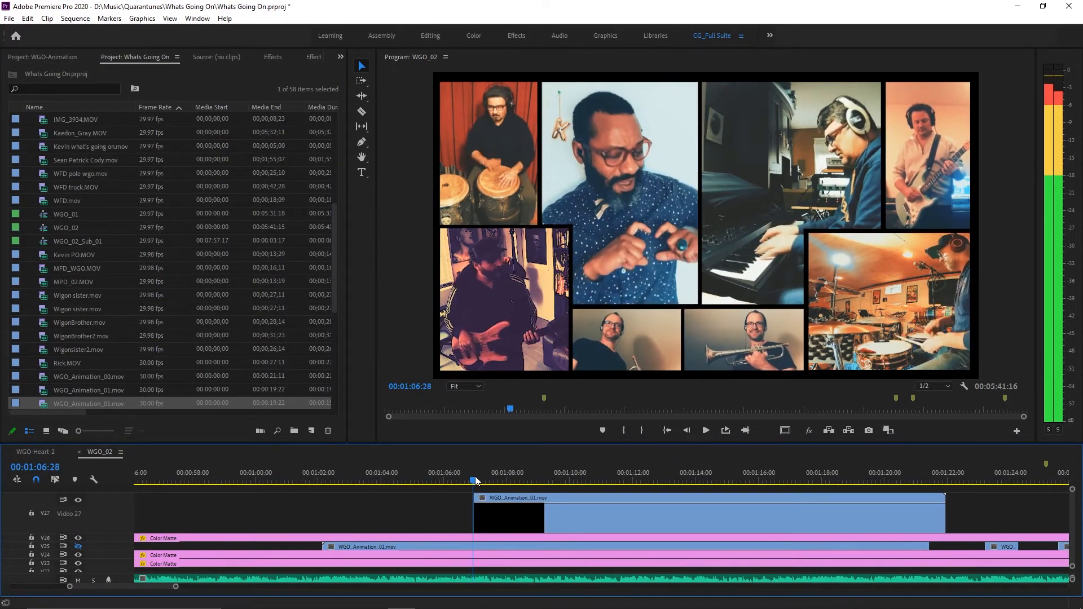
left_click_drag(490, 479, 537, 473)
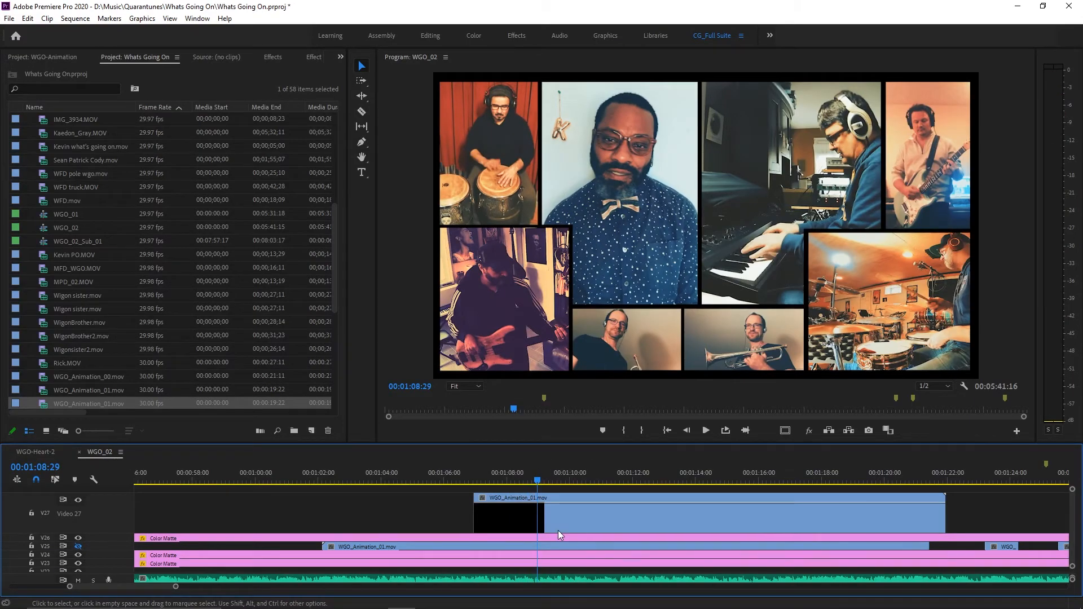
- Split the WGO_Animation_01.mov clip on Video 27 near 00:01:08:29 and delete the remainder after the cut
key("c")
left_click(541, 519)
key("v")
left_click(605, 527)
key("Delete")
- Trim the end of the Video 27 clip slightly earlier and play the sequence over the heart animation
left_click_drag(537, 473, 530, 508)
mouse_move(523, 479)
left_mouse_down()
mouse_move(474, 480)
mouse_move(550, 480)
mouse_move(483, 481)
mouse_move(513, 478)
left_mouse_up()
key("space")
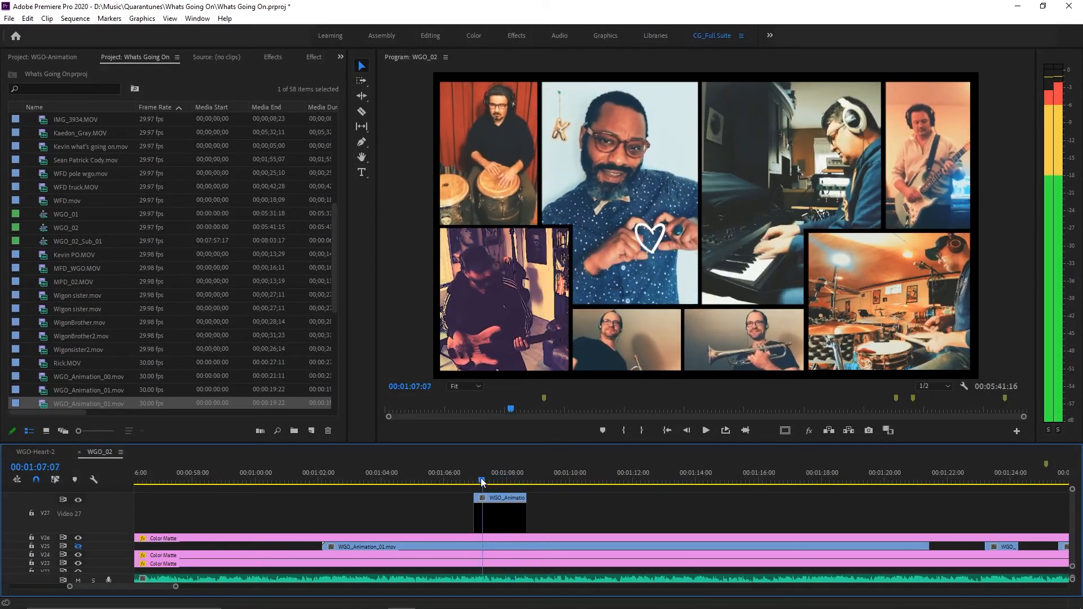